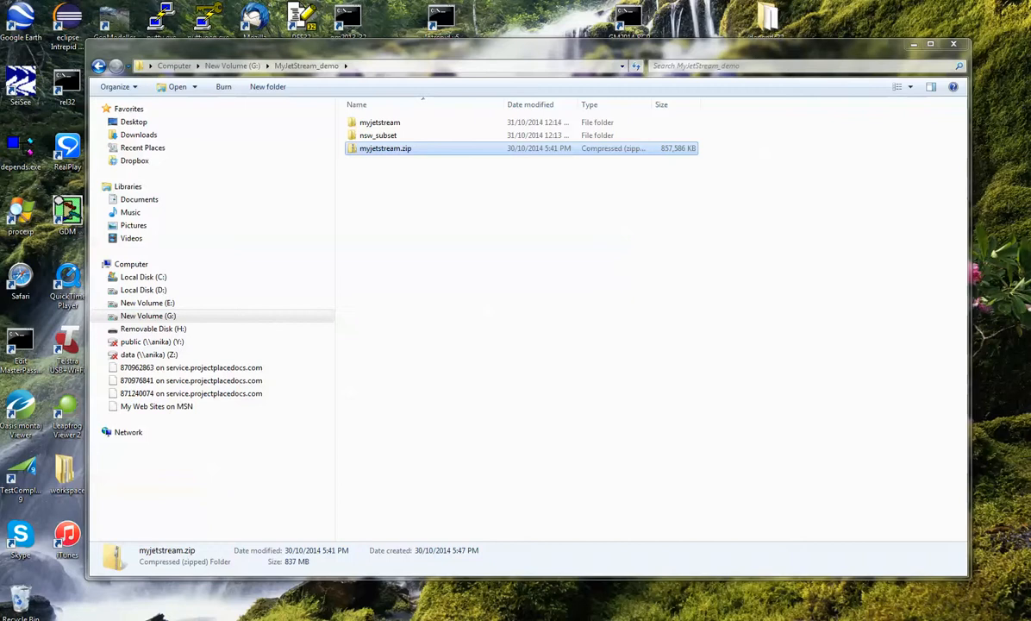
right_click(372, 152)
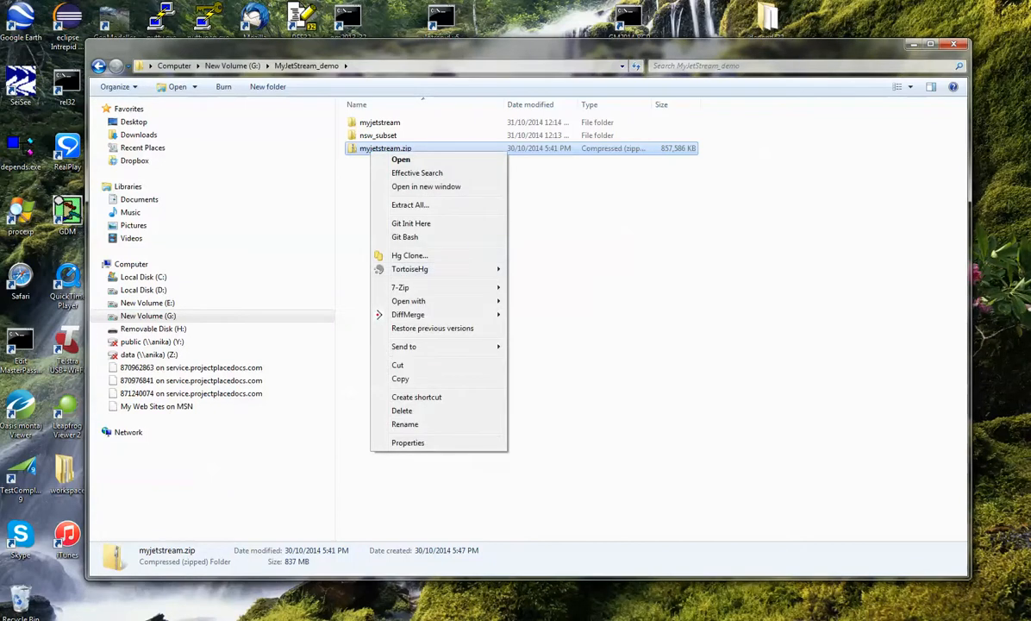
mouse_move(405, 287)
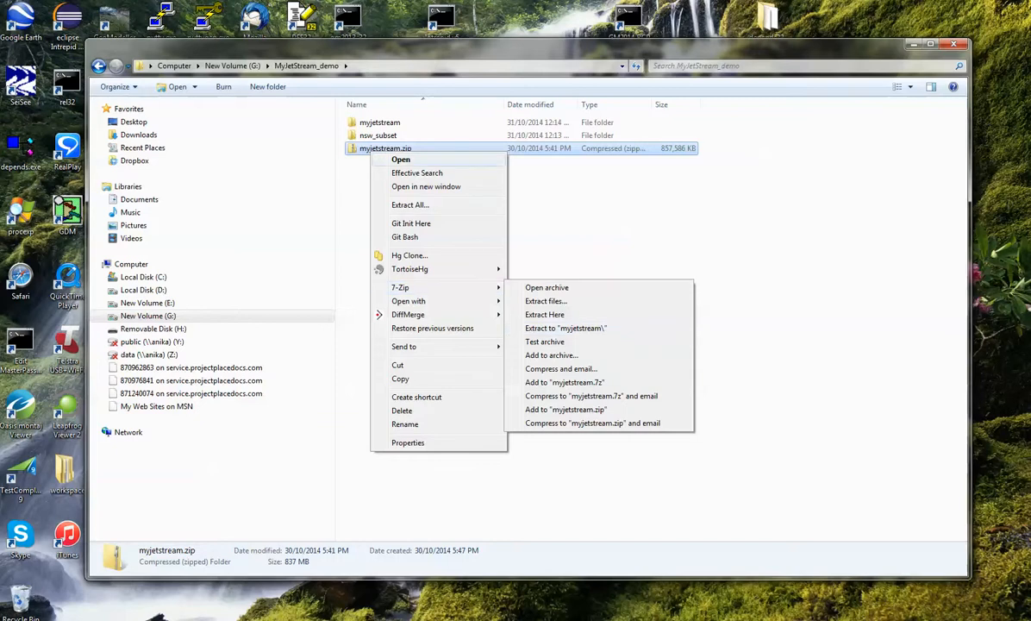
left_click(380, 123)
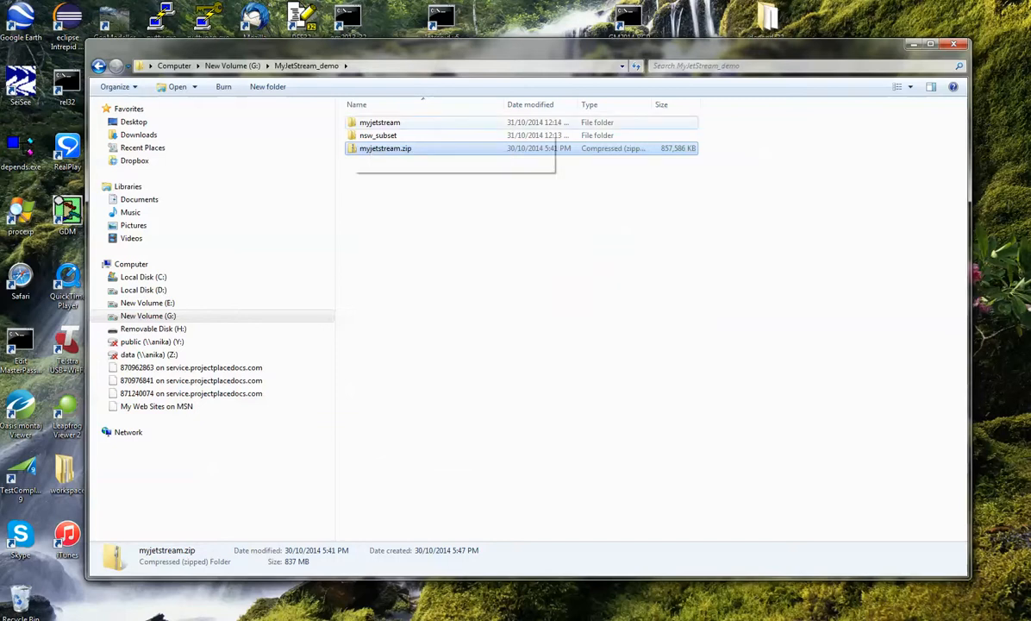
Open the extracted myjetstream folder and run startjetstream.bat
double_click(380, 122)
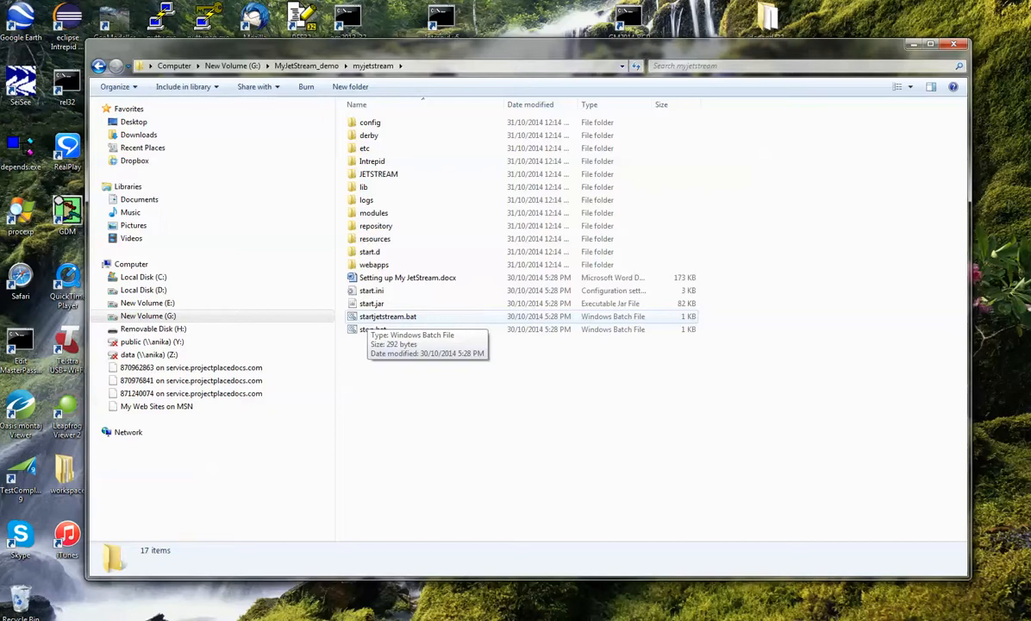
double_click(380, 316)
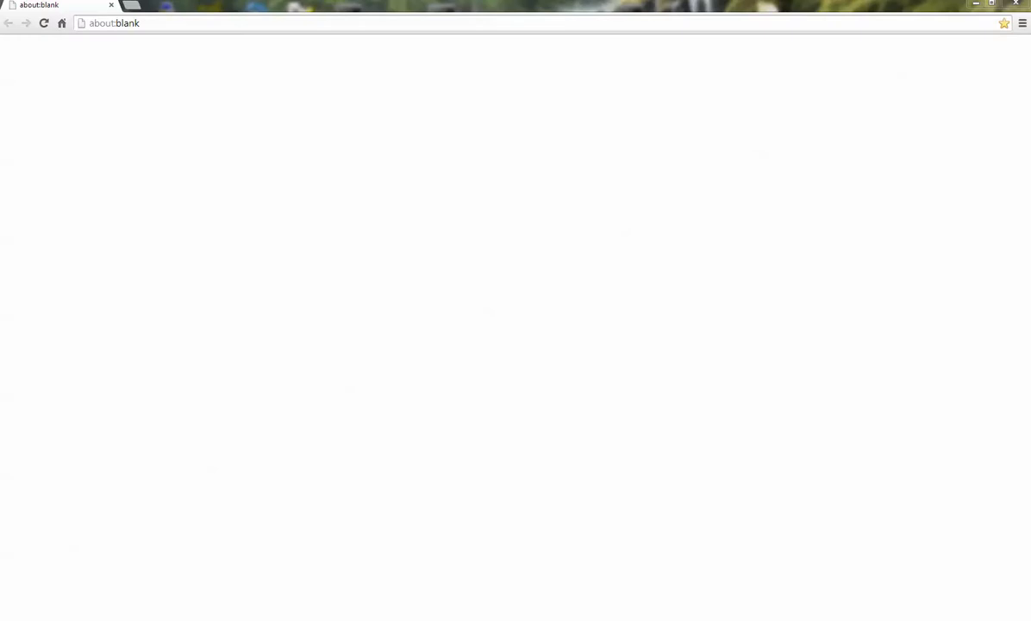
key("shift+Left")
key("shift+Left")
key("shift+Left")
key("shift+Left")
key("shift+Left")
key("shift+Left")
key("shift+Left")
key("shift+Left")
key("shift+Left")
key("shift+Left")
key("shift+Left")
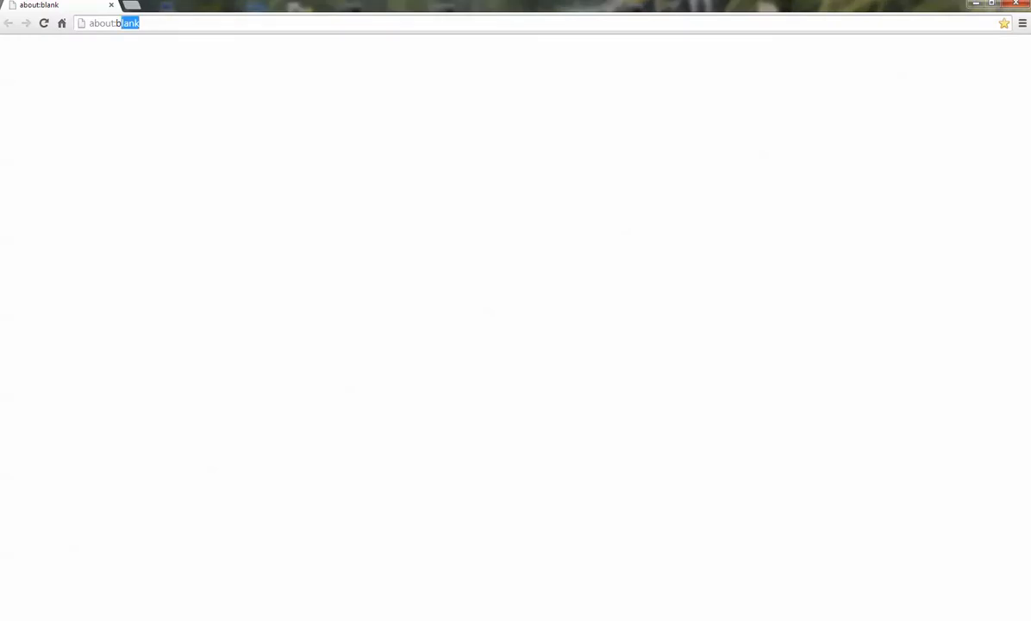
type("http://localhost:8580/setup/setup.jsp")
key("Return")
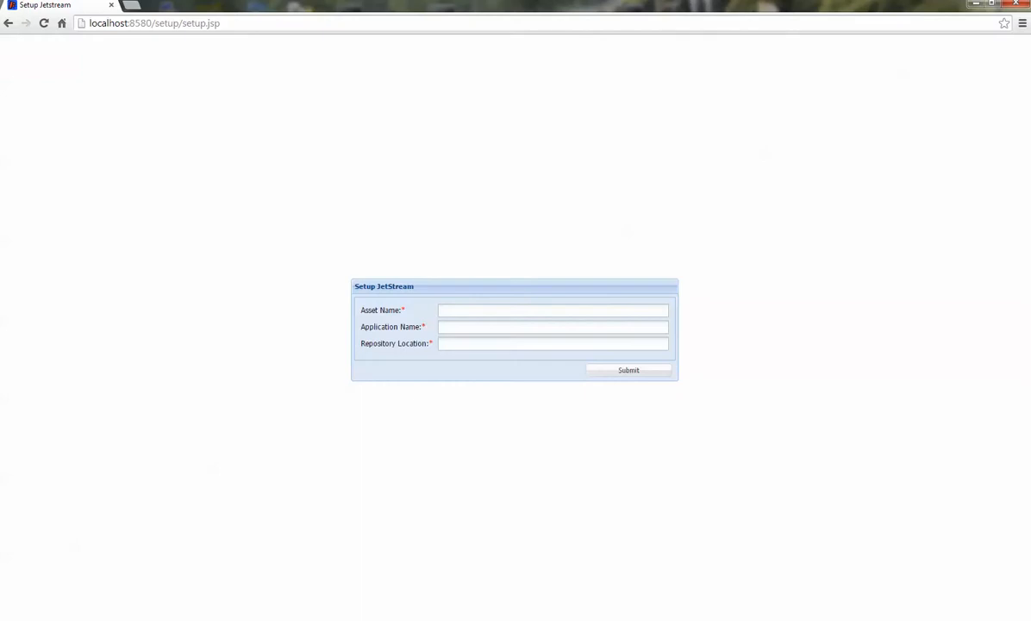
Enter Demo as both the asset name and the application name in the JetStream setup form
type("Demo")
left_click(441, 327)
type("Demo")
Switch to Windows Explorer, open the nsw_subset folder in MyJetStream_demo and copy its full path
mouse_move(112, 619)
left_click(209, 569)
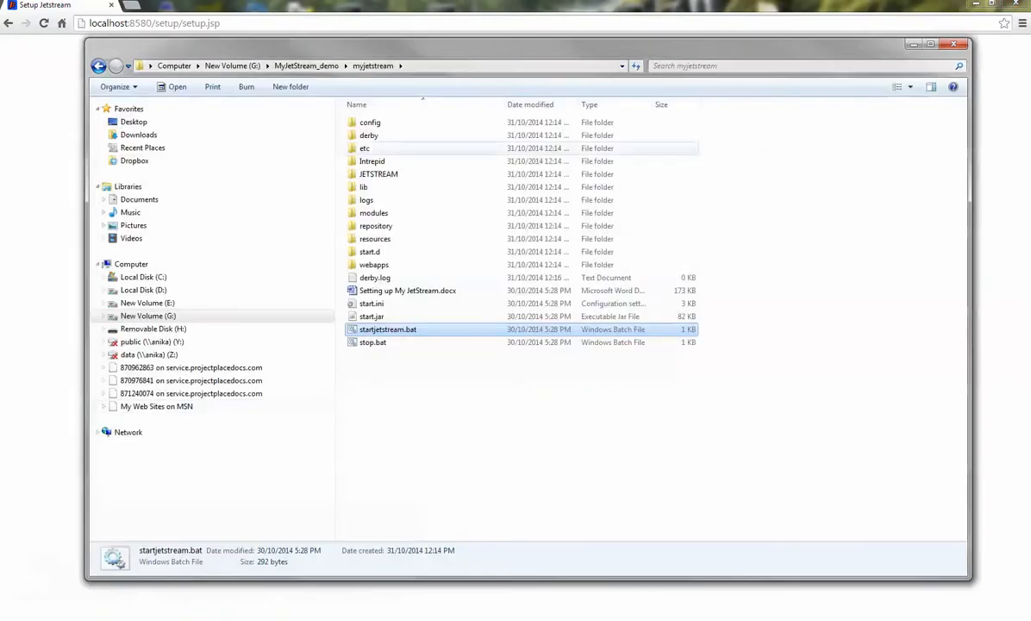
left_click(306, 65)
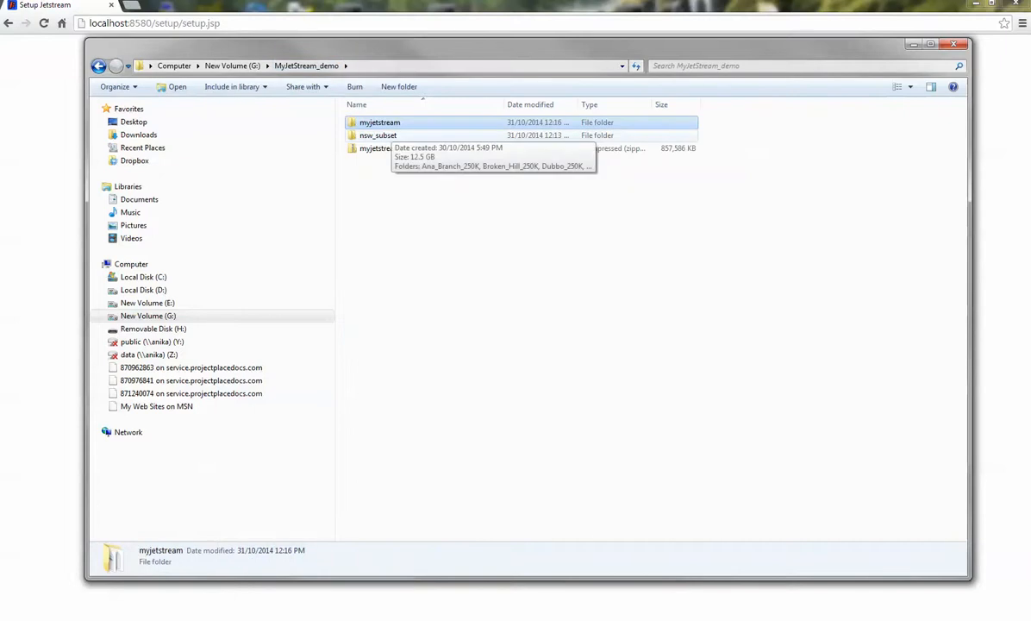
double_click(377, 135)
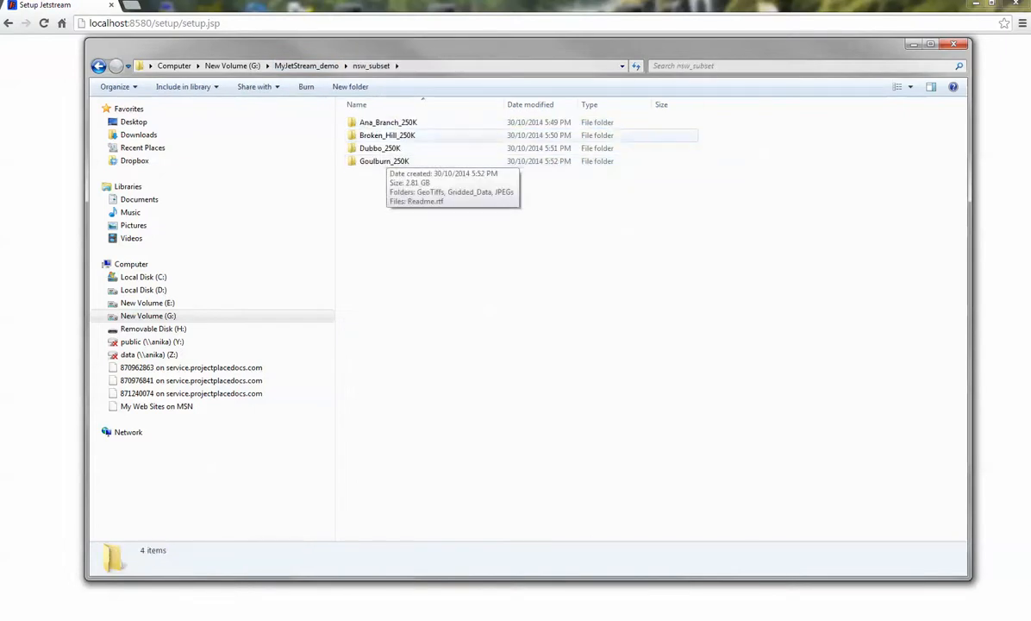
double_click(470, 66)
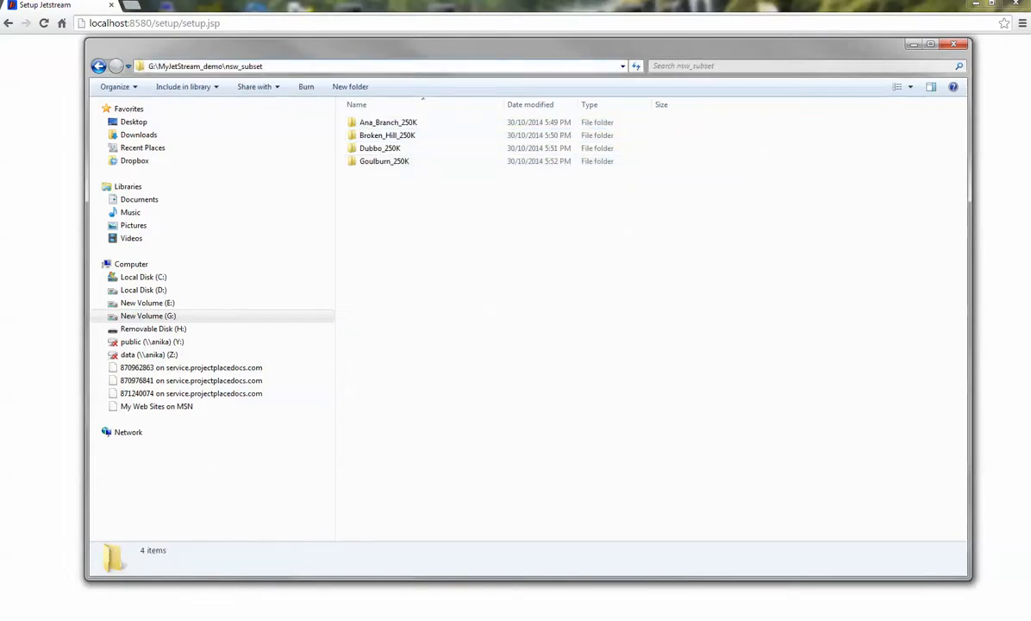
left_click_drag(264, 65, 145, 66)
key("ctrl+c")
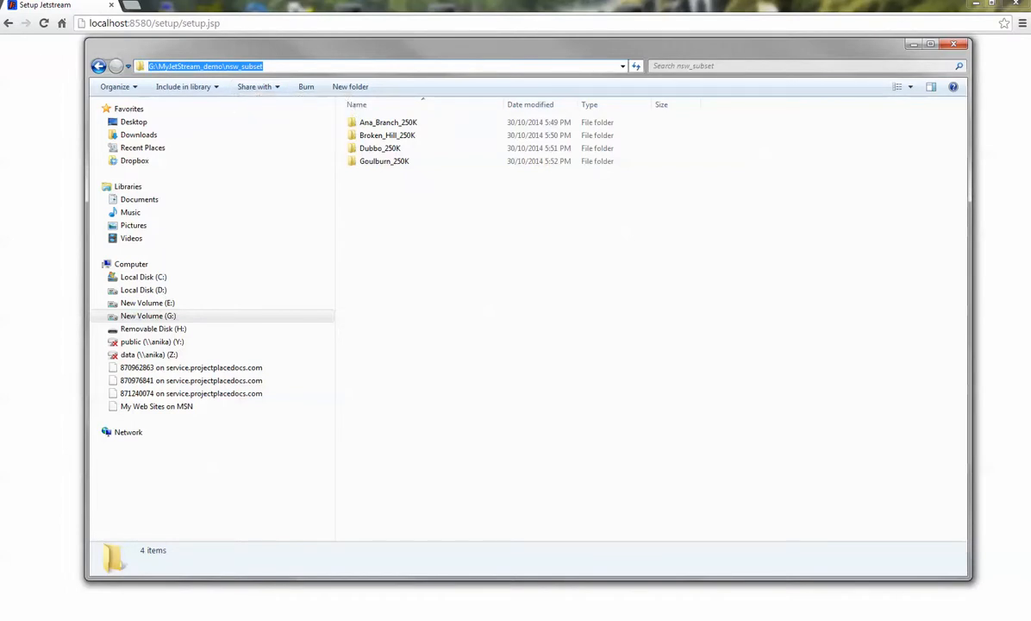
Return to Chrome, paste the copied path G:\MyJetStream_demo\nsw_subset as the repository location and submit the setup form
key("alt+Tab")
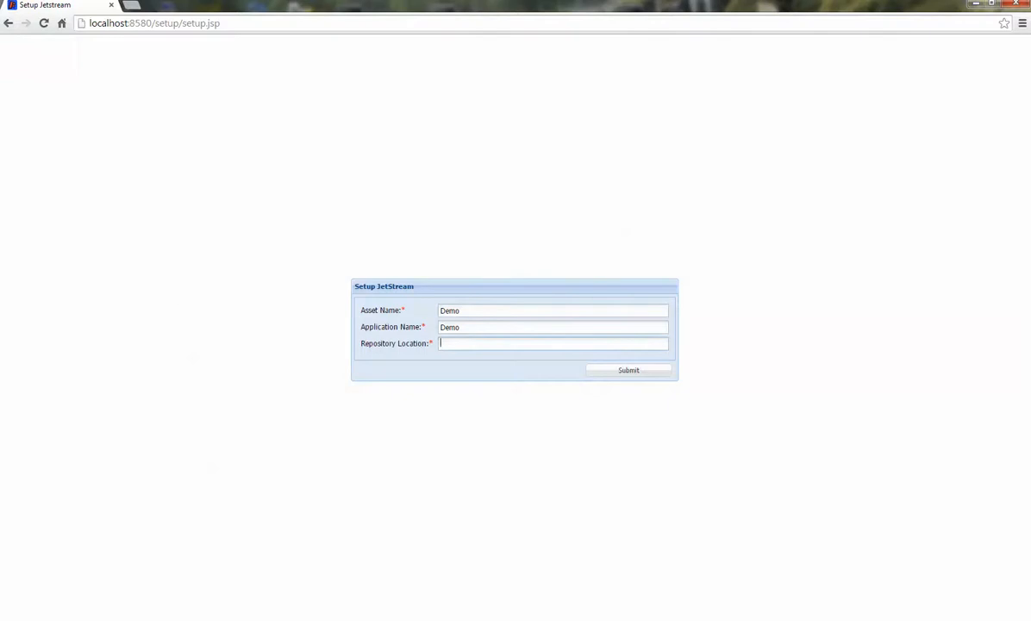
key("ctrl+v")
key("Tab")
key("Return")
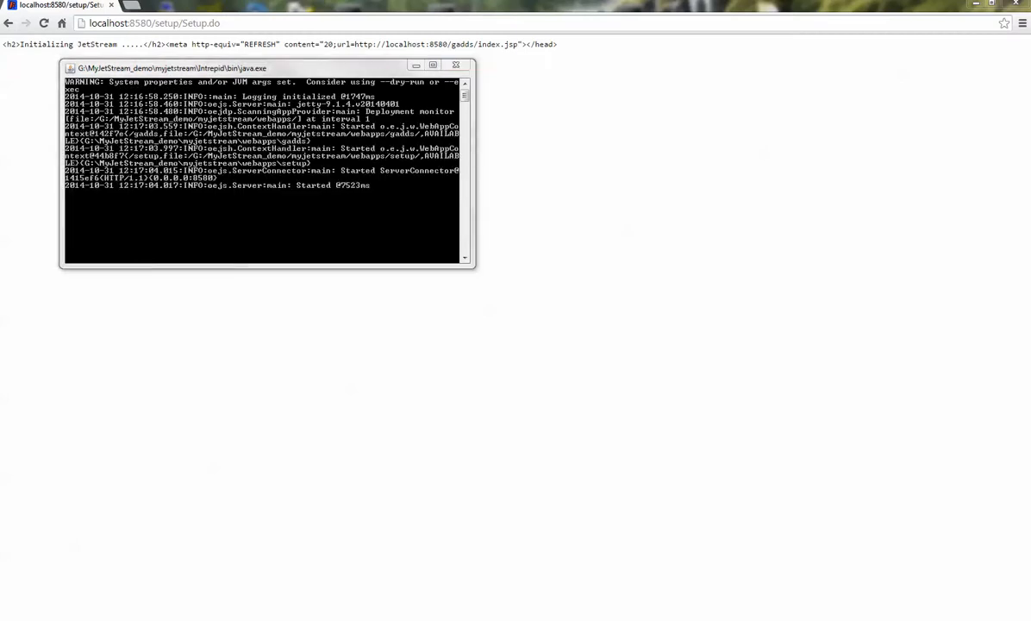
left_click_drag(222, 23, 85, 23)
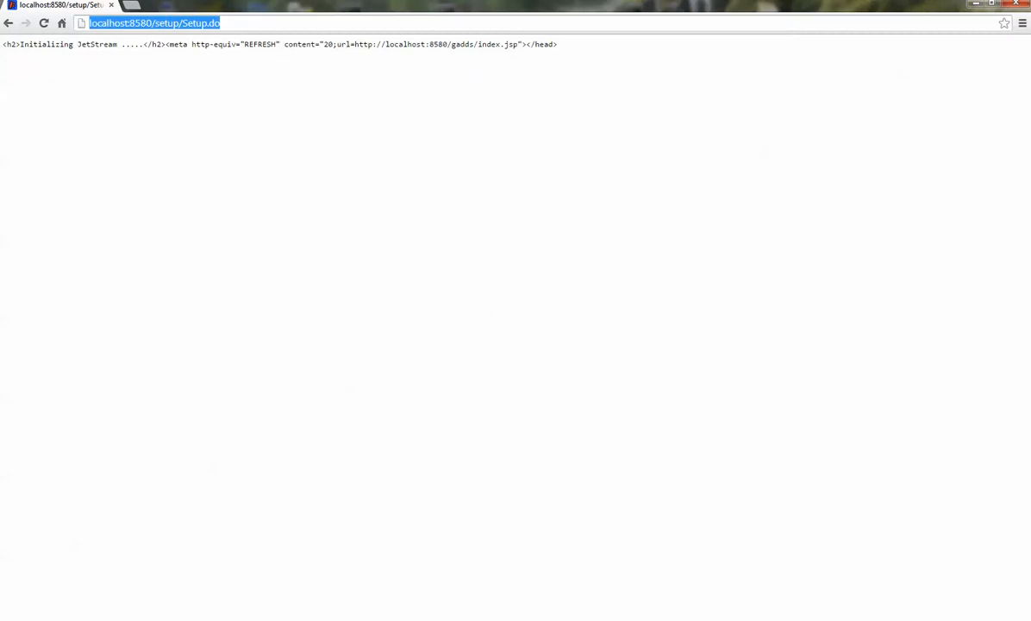
type("http://localhost:8580/gadds/index.jsp")
key("Return")
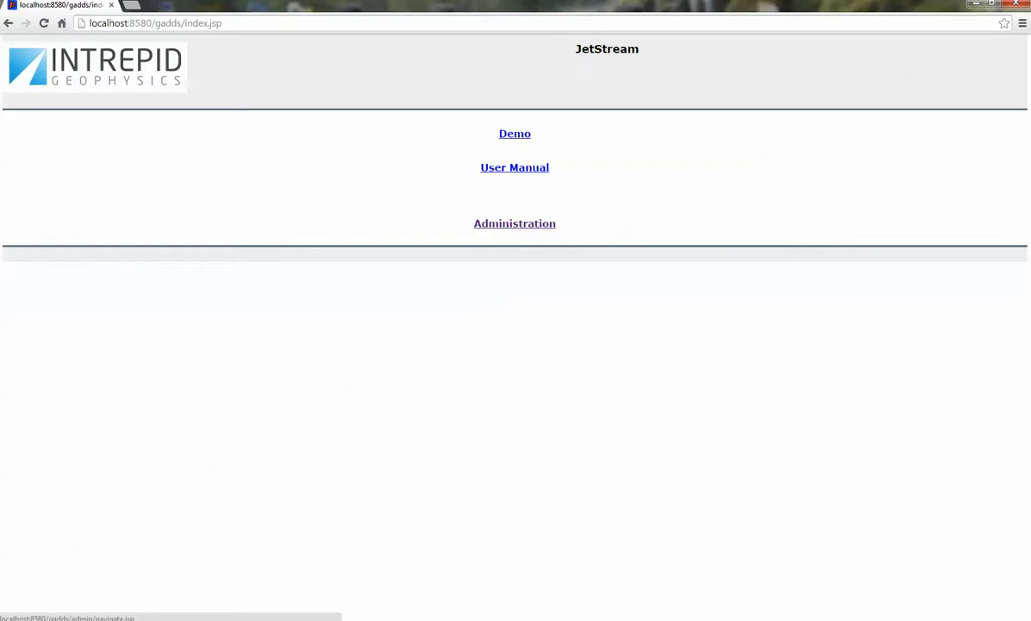
Open the Administration page, log in as backoffice with the account password and dismiss the offer to save it
left_click(514, 223)
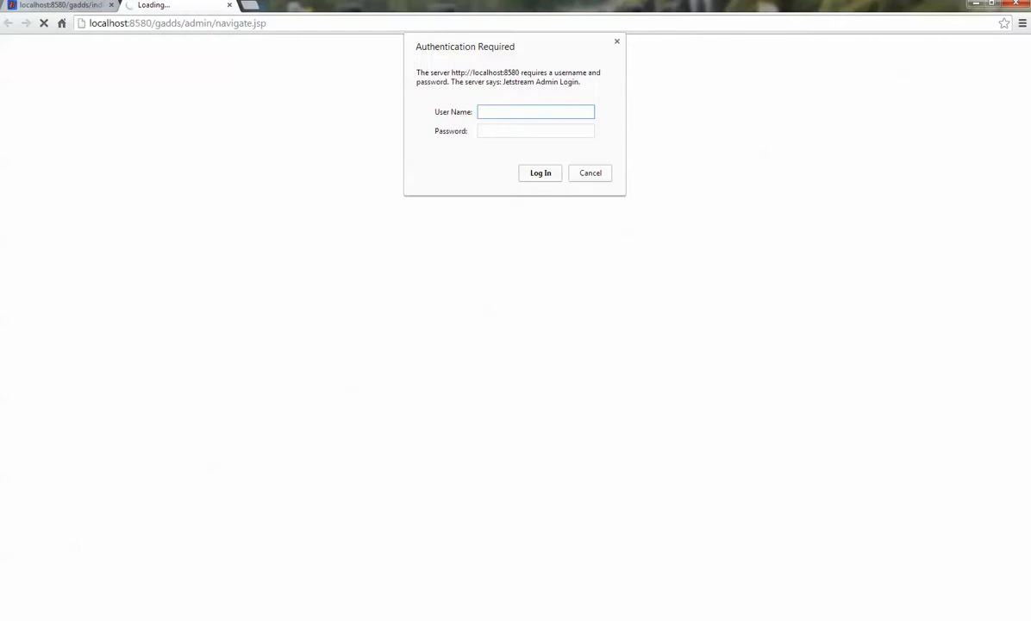
type("backoffice")
key("Tab")
type("******")
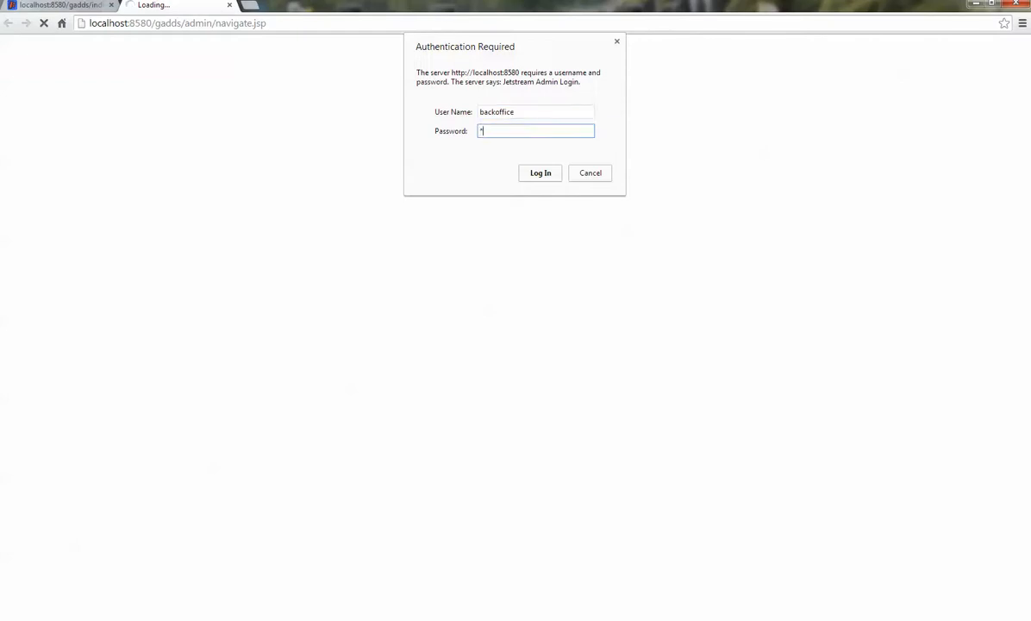
type("******")
key("Return")
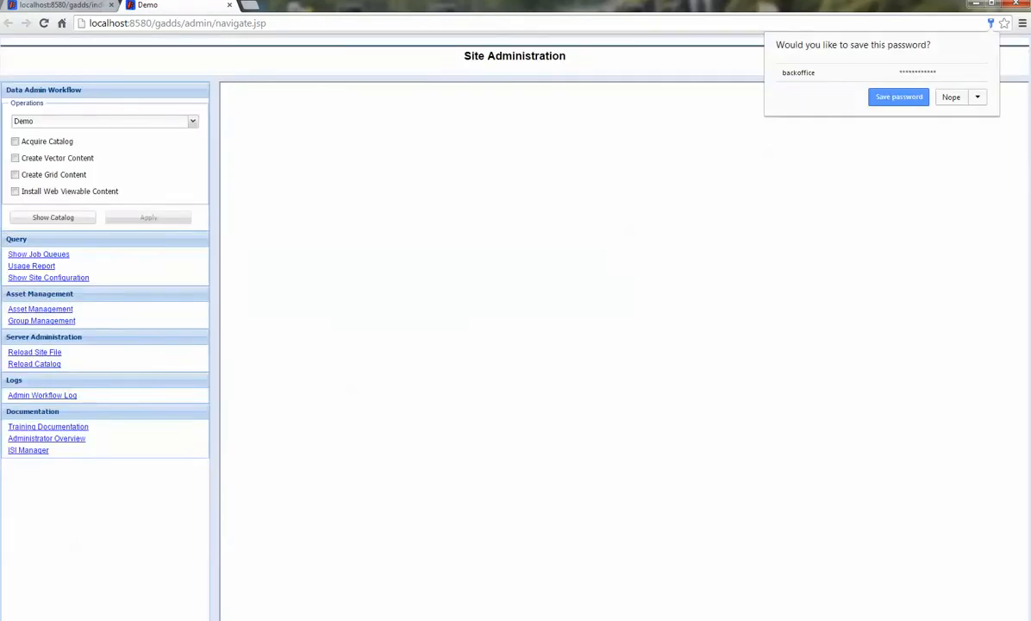
key("Escape")
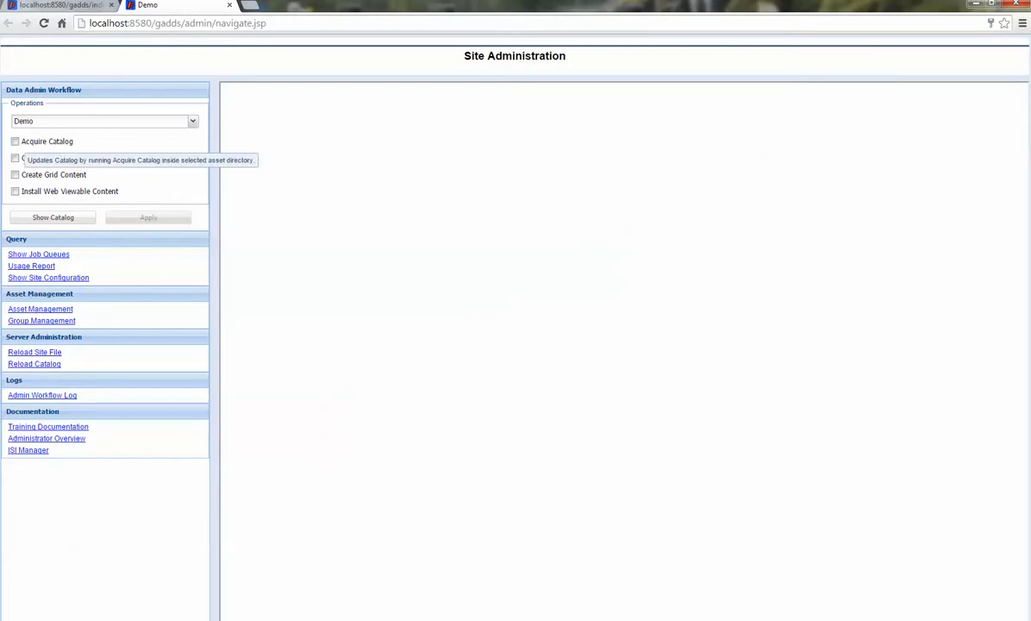
Run the Acquire Catalog operation on the Demo asset and confirm it
left_click(15, 141)
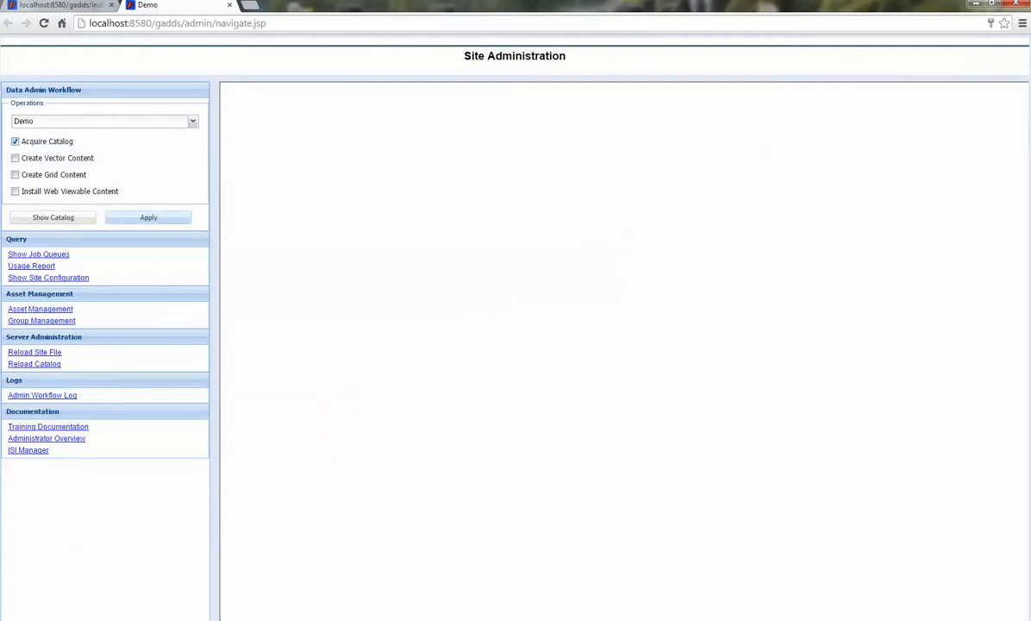
left_click(148, 217)
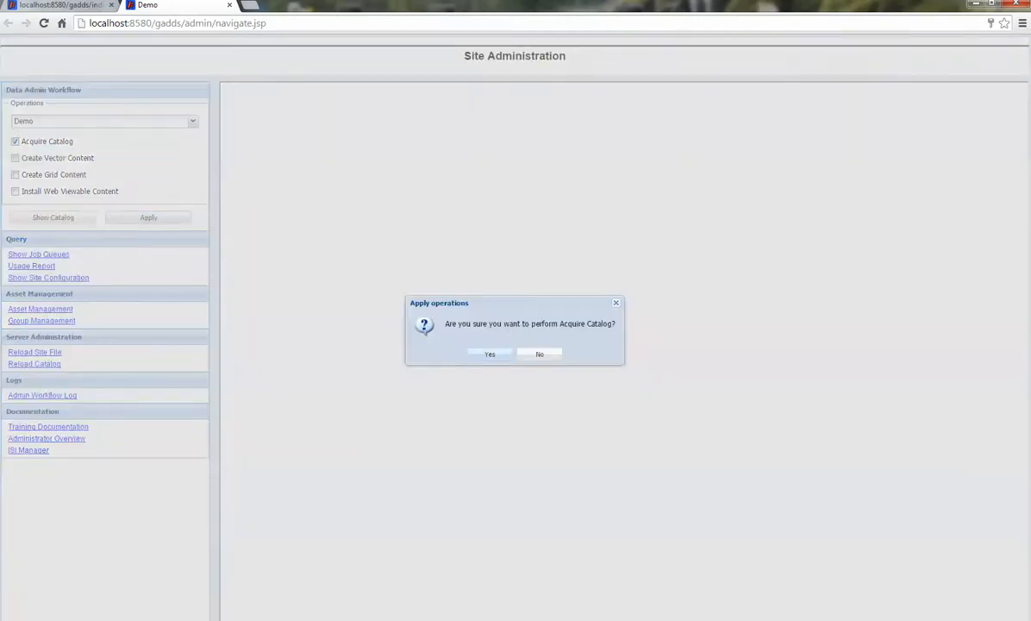
key("Return")
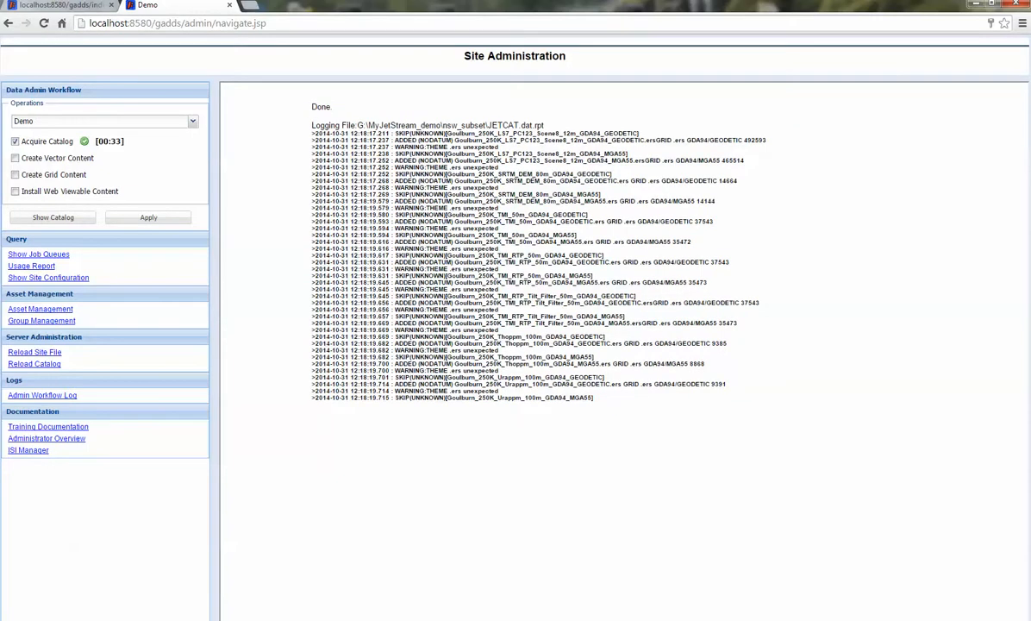
Show the Demo asset's catalog and look through its dataset columns
left_click(60, 219)
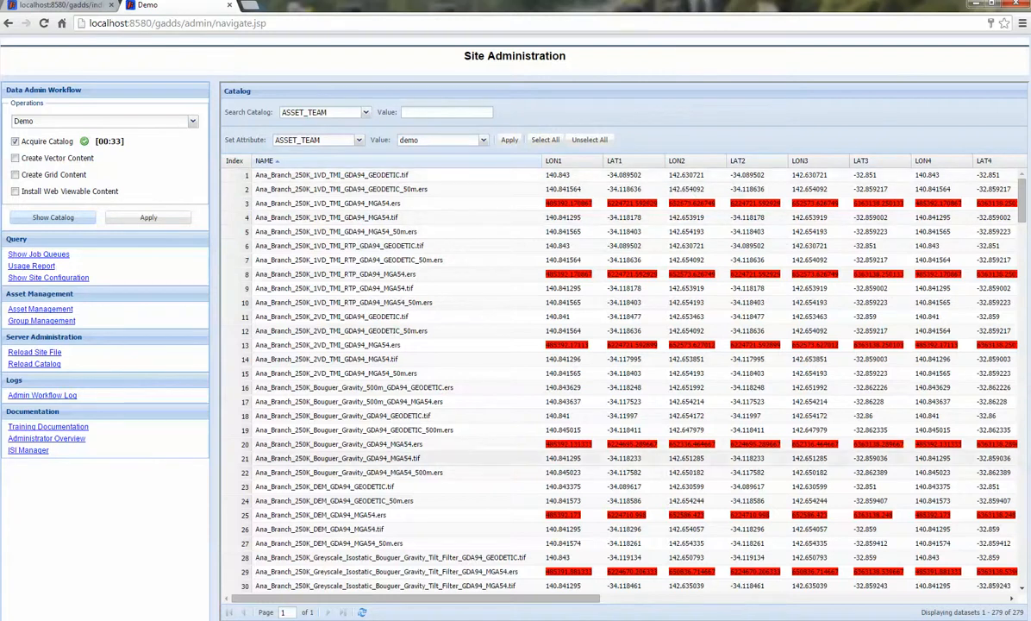
left_click_drag(488, 598, 629, 599)
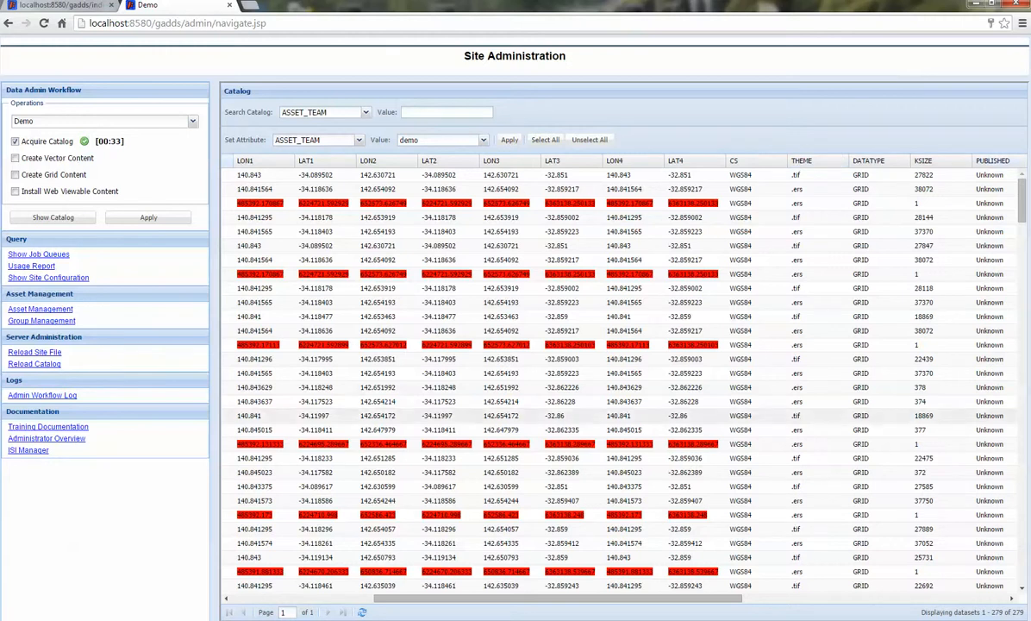
left_click_drag(609, 599, 459, 598)
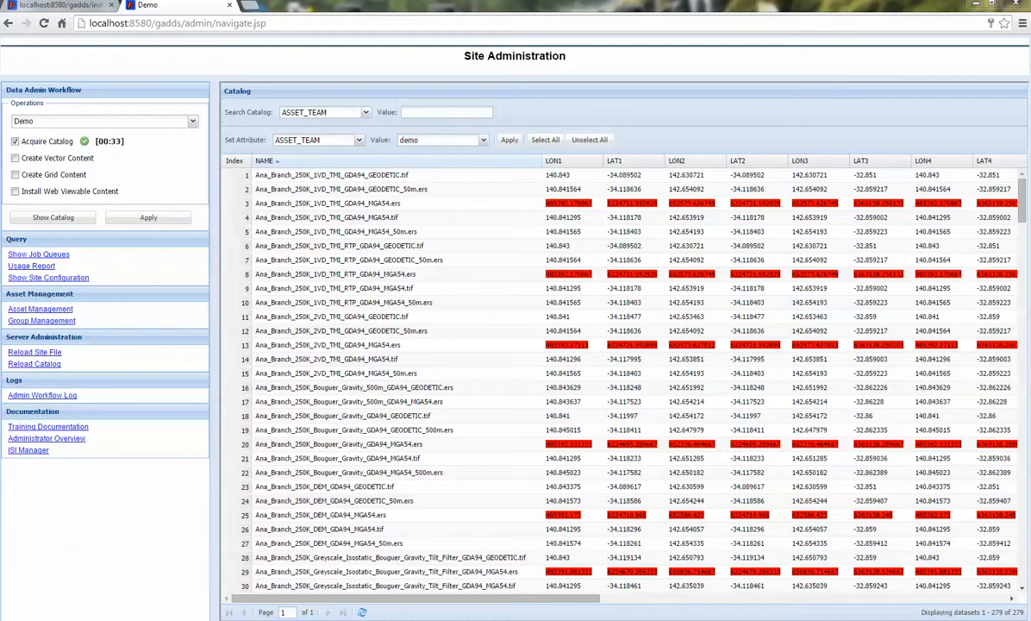
Search the catalog by NAME for Gravity_Tilt_Filter_500m_GDA94_GE
left_click(340, 112)
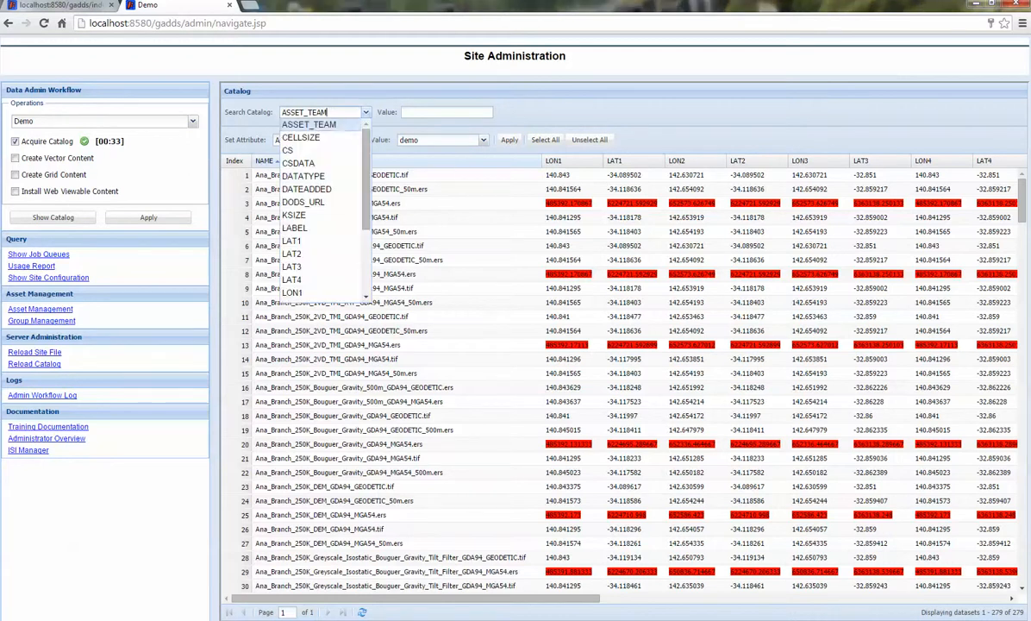
left_click_drag(366, 160, 367, 223)
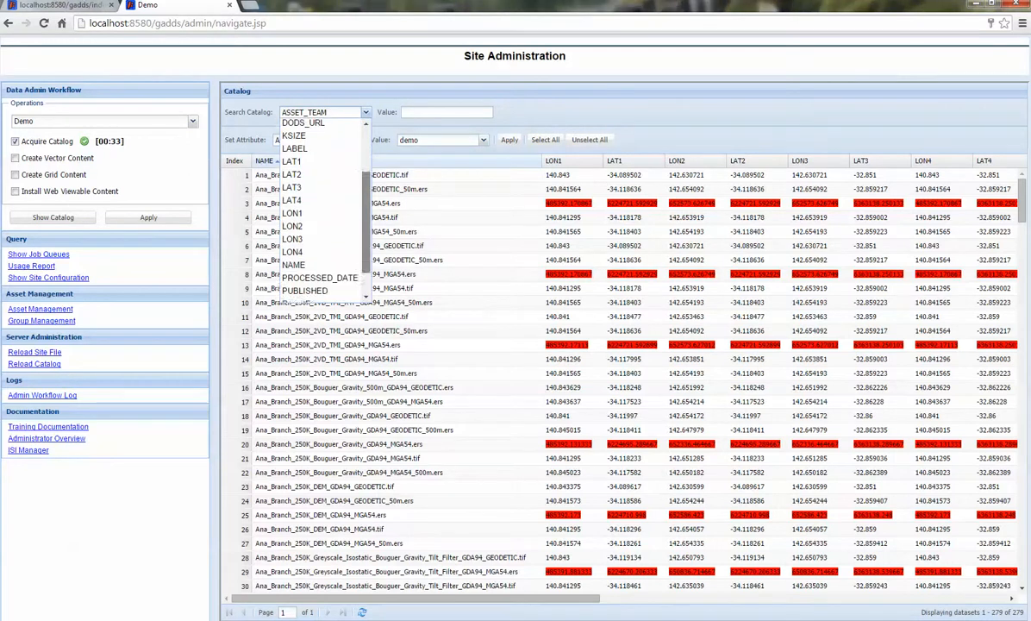
left_click(298, 262)
left_click(446, 112)
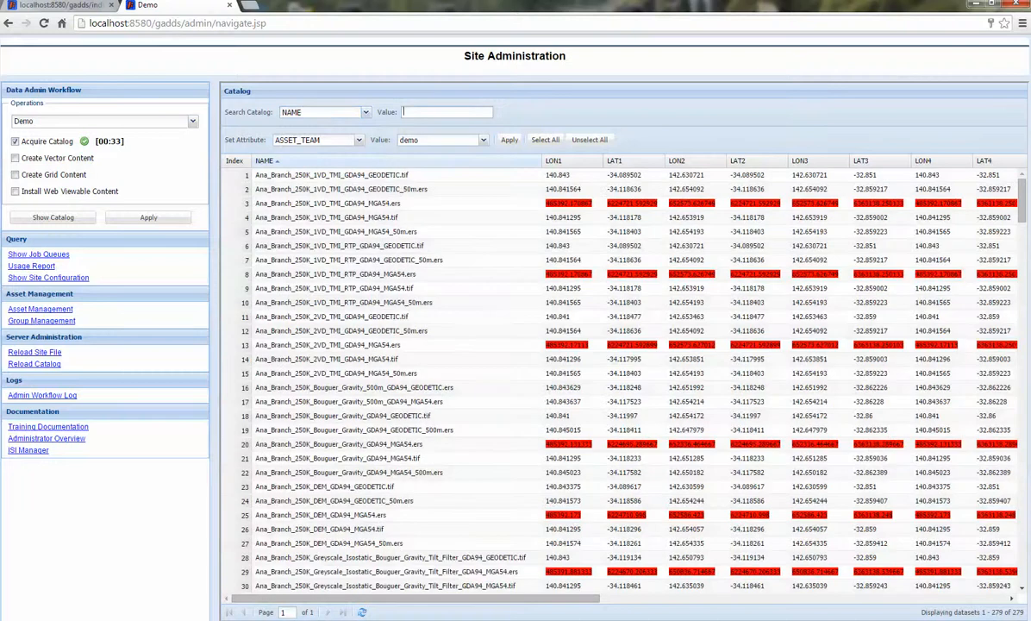
type("Tilt_Filter_500m_GDA94_GE")
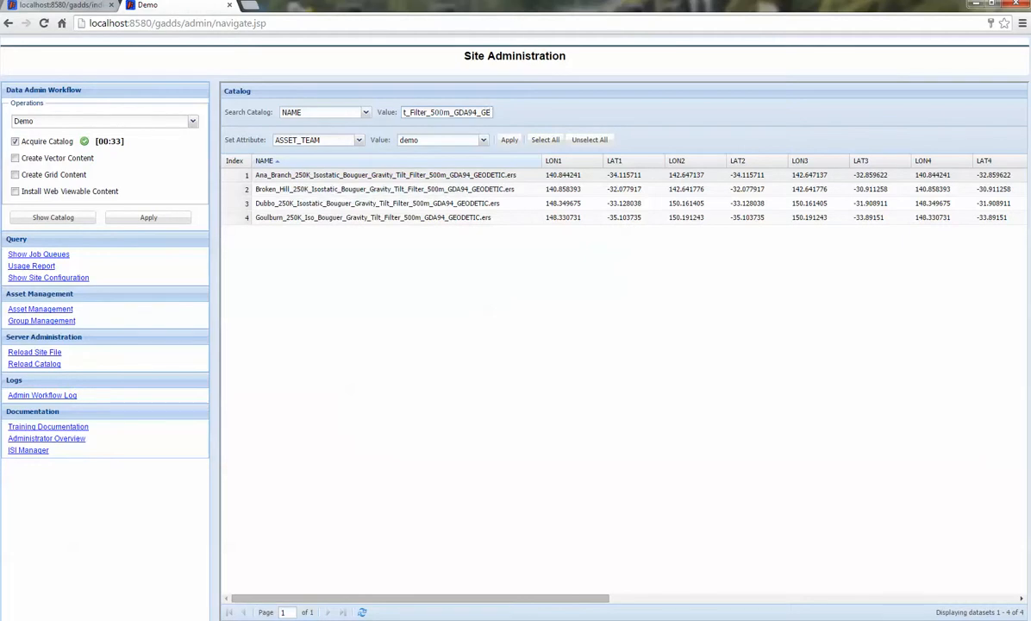
Select all the filtered datasets and set their ASSET_TEAM attribute to demo
left_click(544, 140)
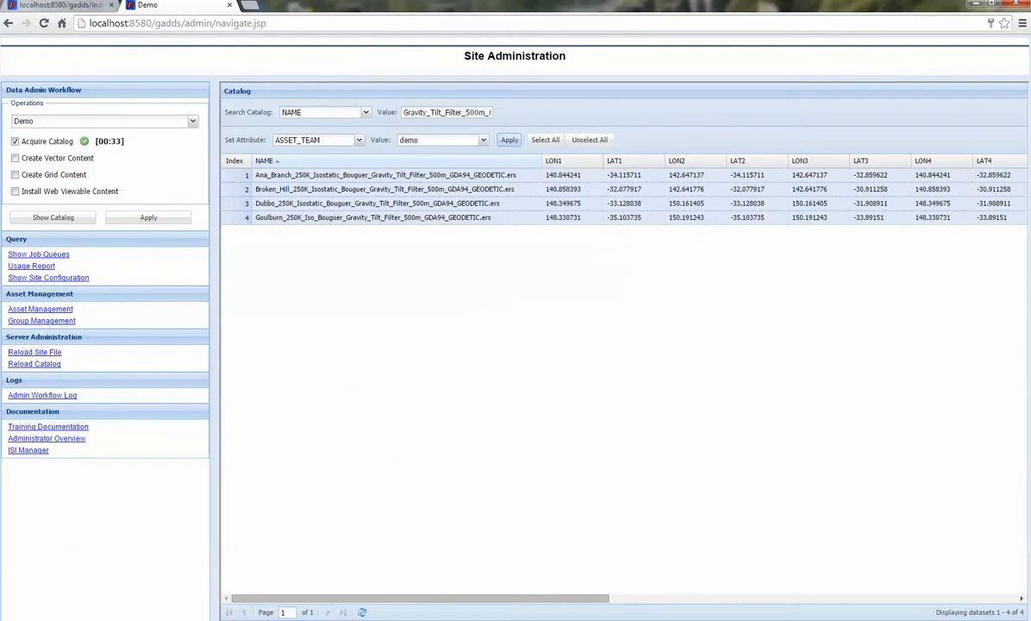
left_click(509, 140)
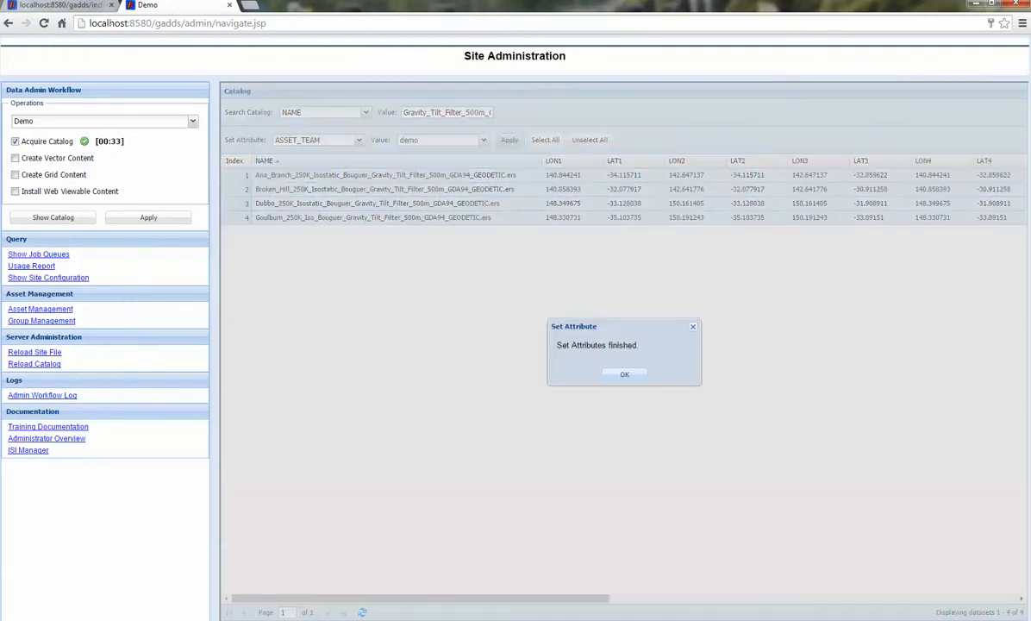
left_click(624, 374)
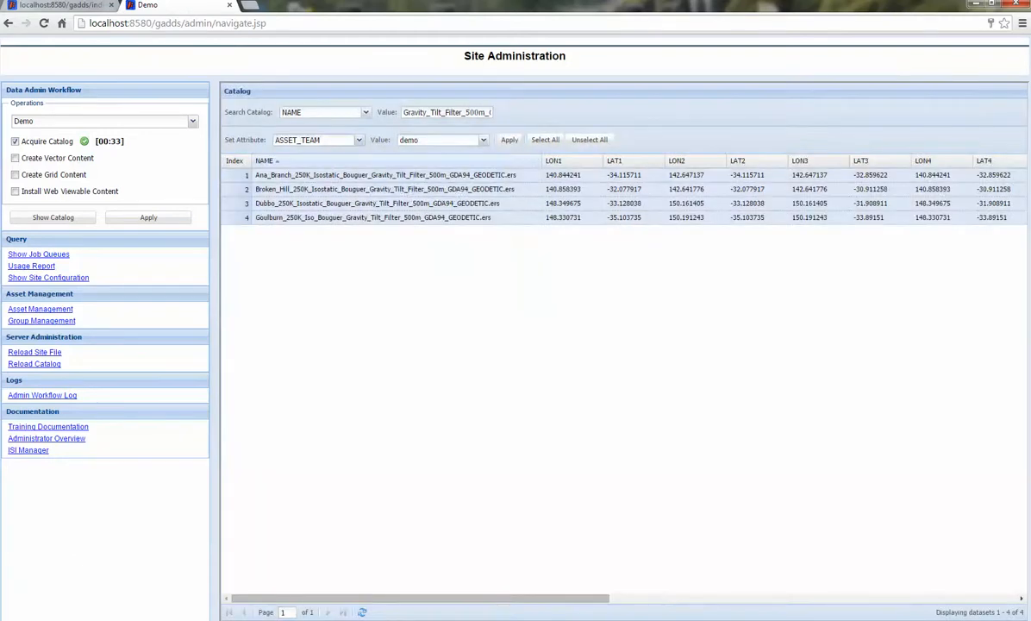
Set the THEME attribute of the selected gravity datasets to Gravity
left_click(358, 139)
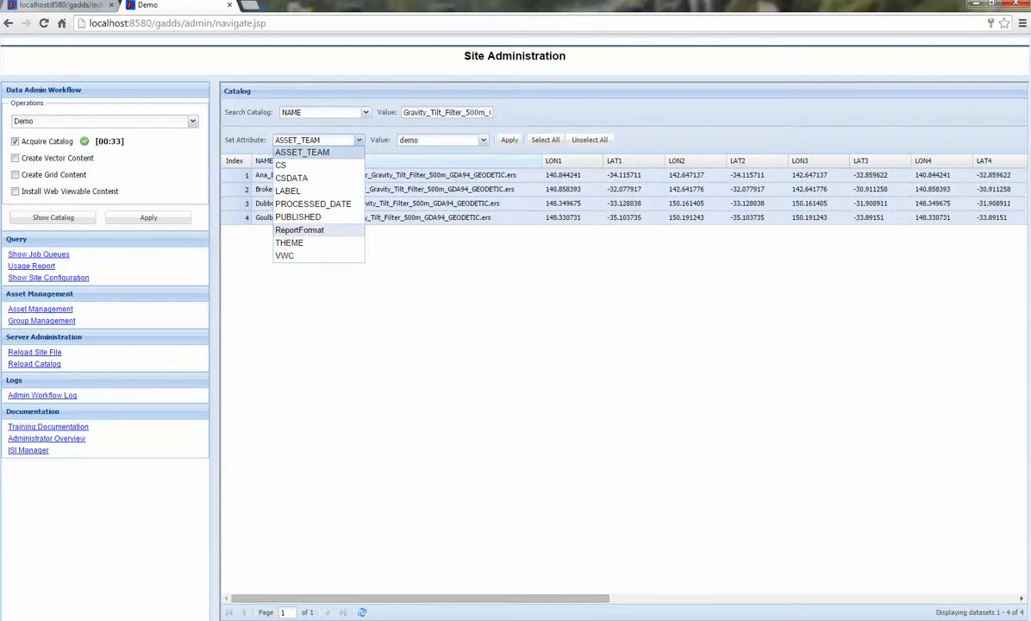
left_click(318, 242)
left_click(483, 139)
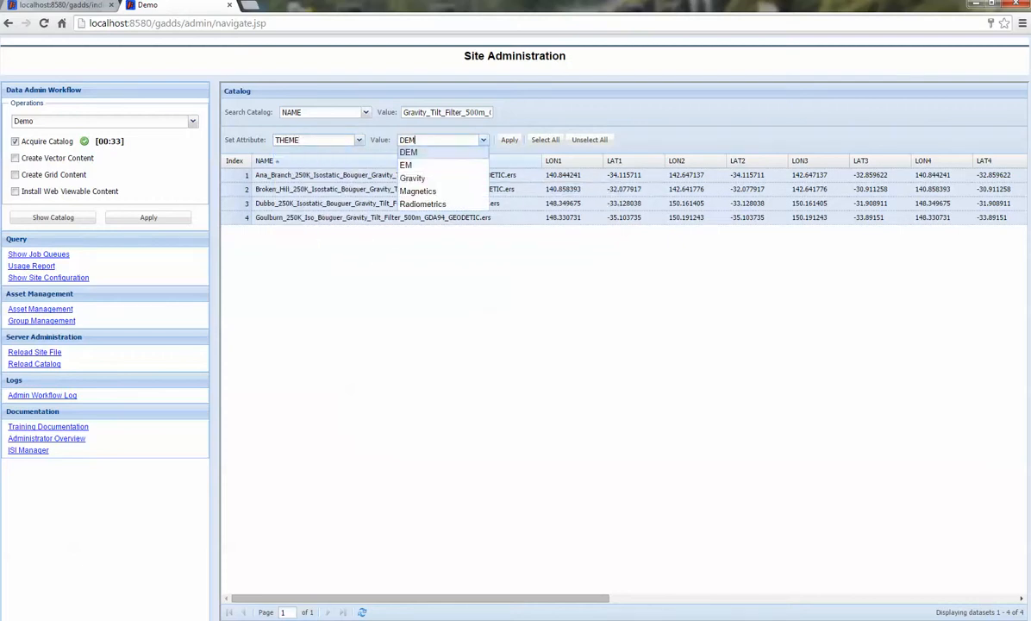
left_click(412, 178)
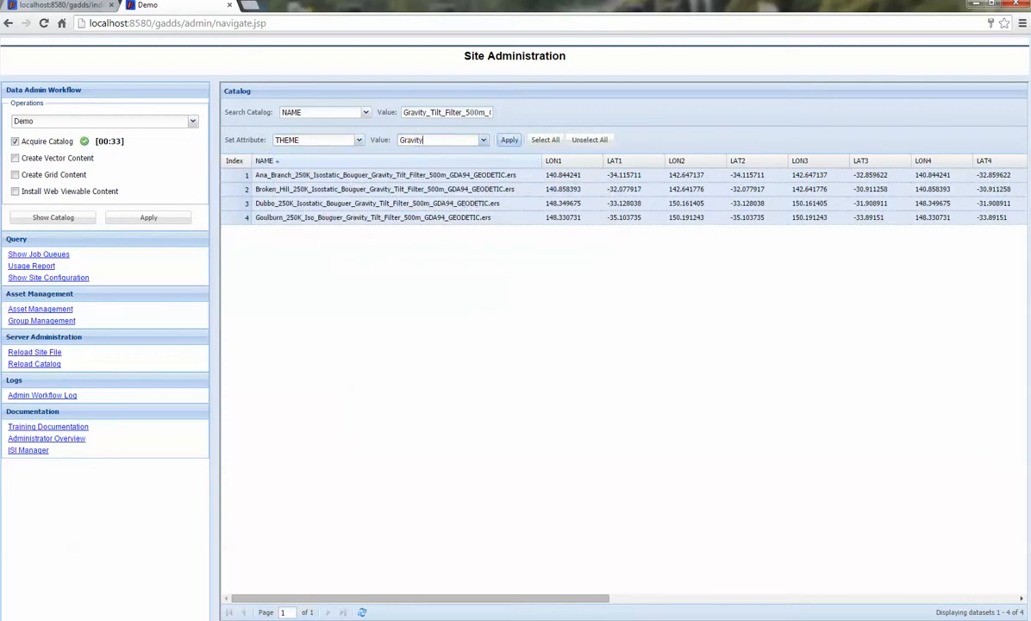
left_click(510, 140)
key("Return")
Set the PUBLISHED attribute of the selected gravity datasets to Y
left_click(359, 140)
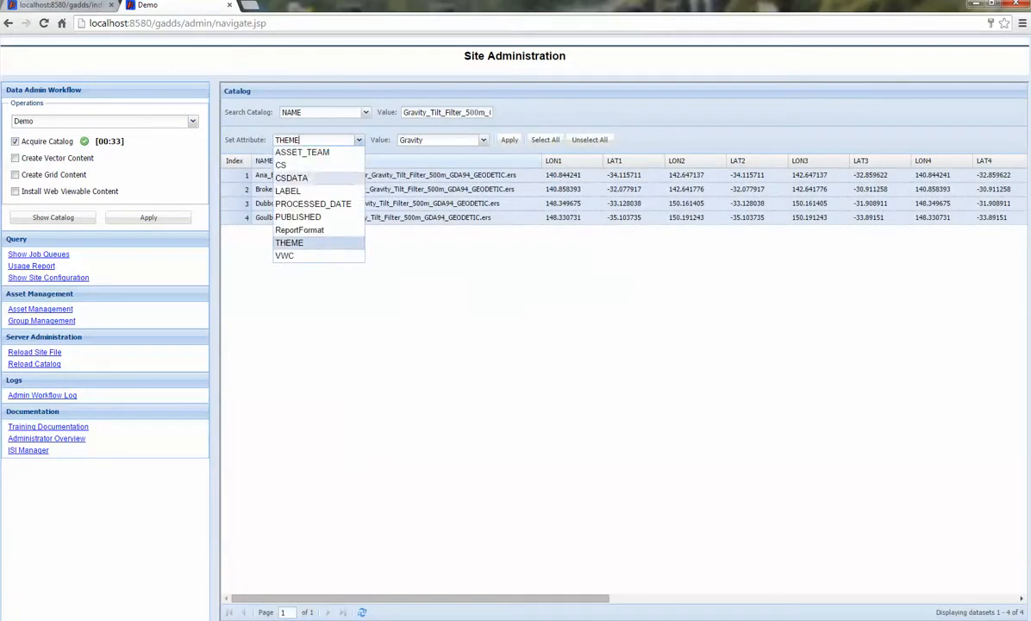
left_click(293, 202)
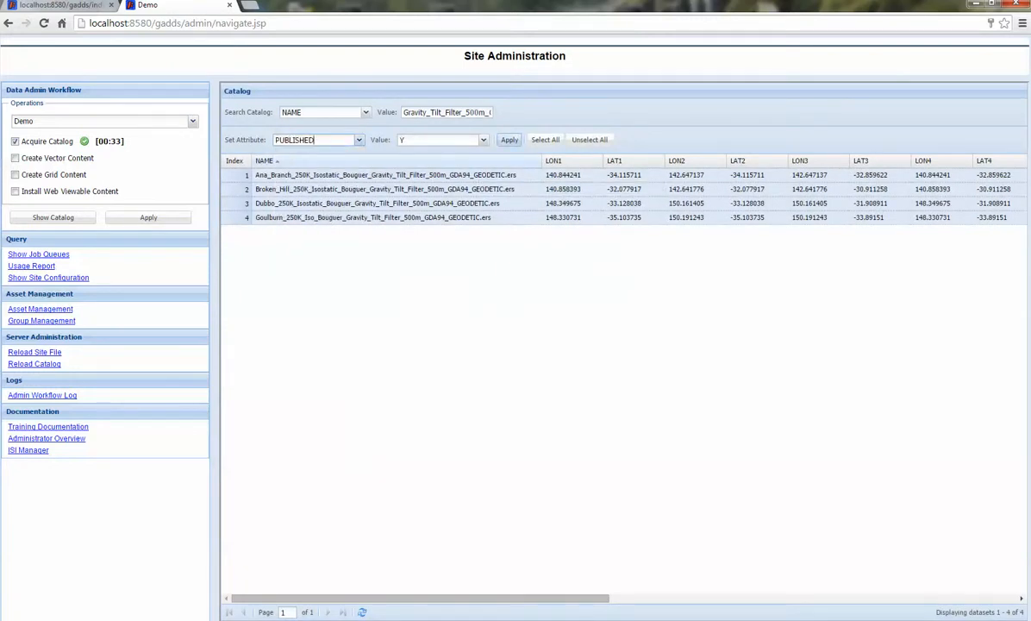
left_click(509, 140)
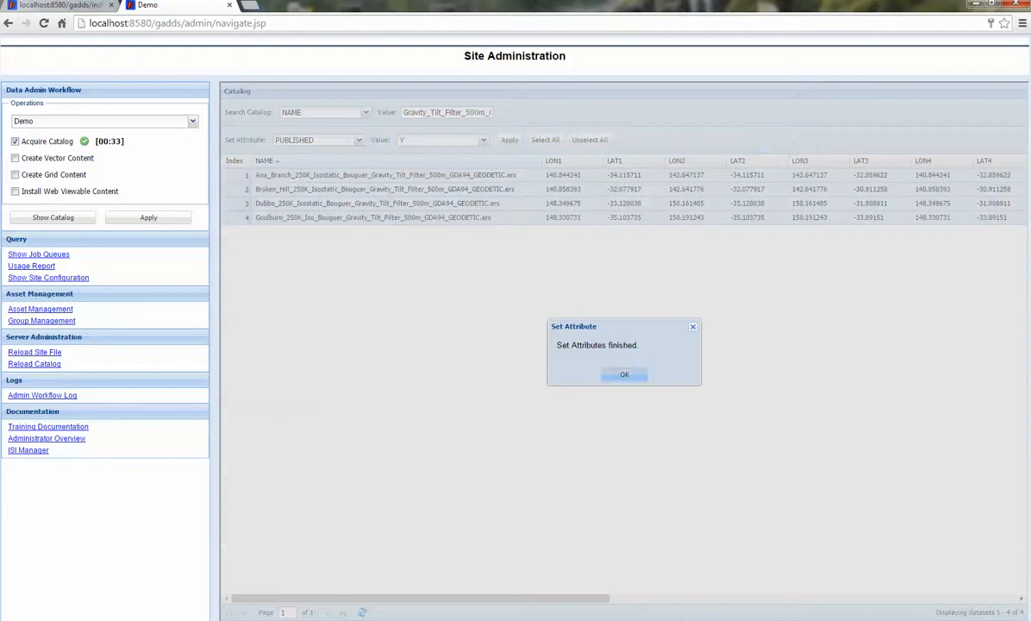
key("Return")
Set the VWC attribute of the selected gravity datasets to Y
left_click(359, 140)
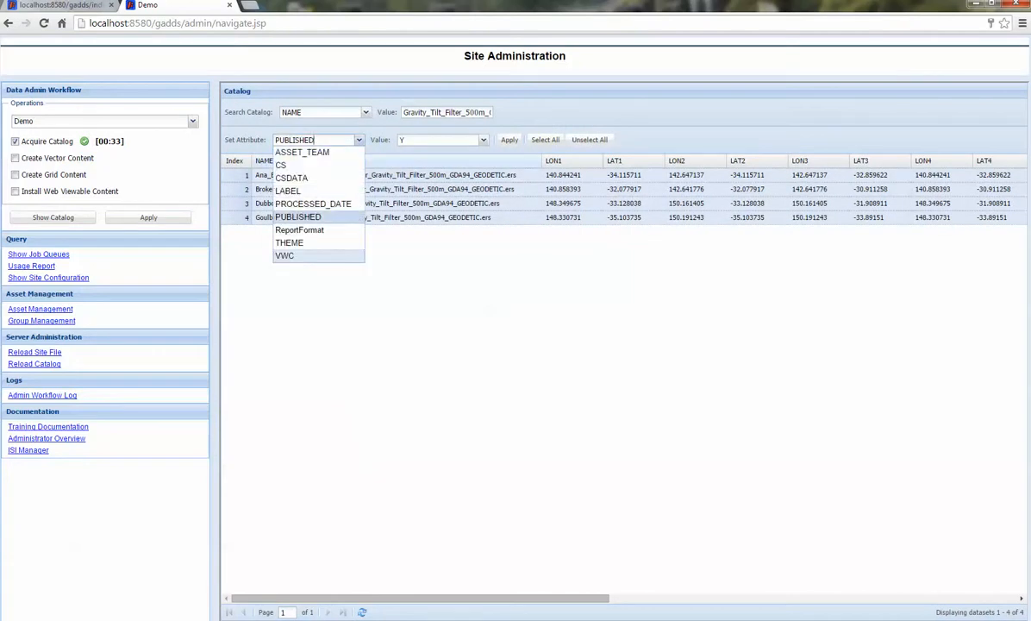
left_click(285, 255)
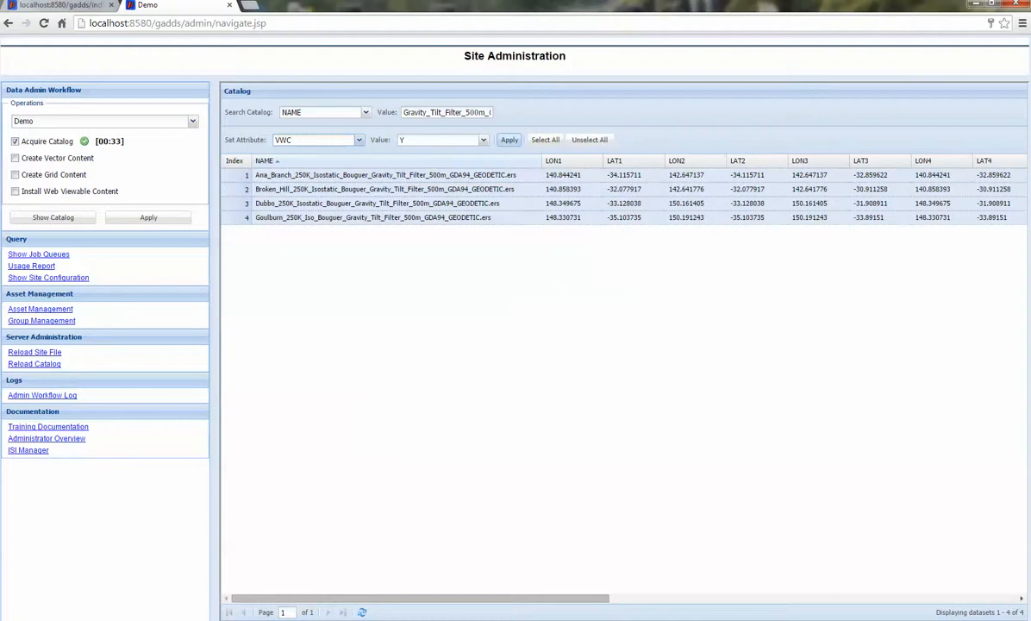
left_click(509, 140)
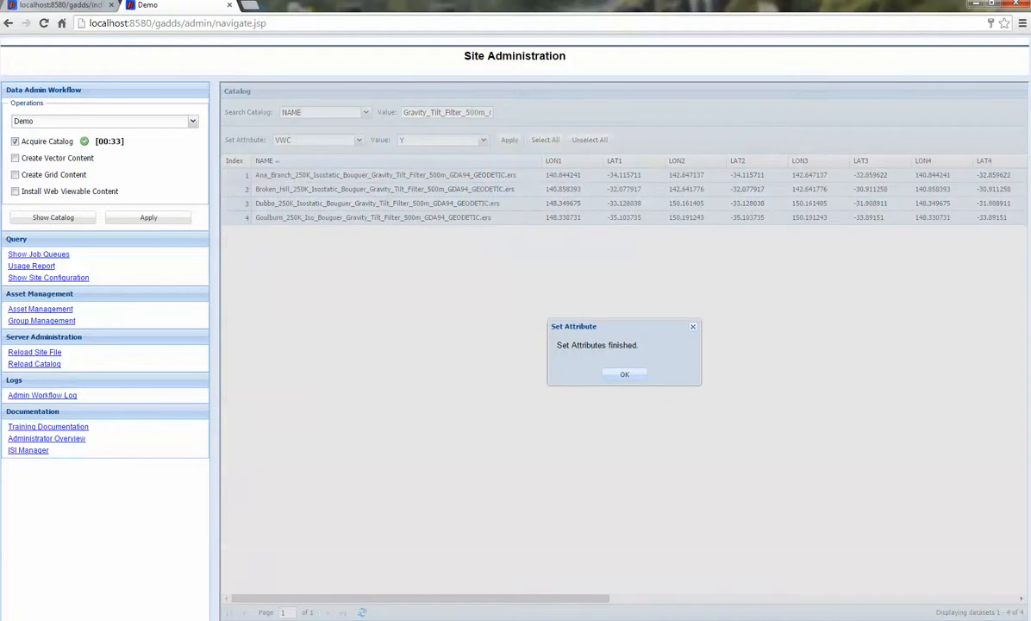
left_click(624, 374)
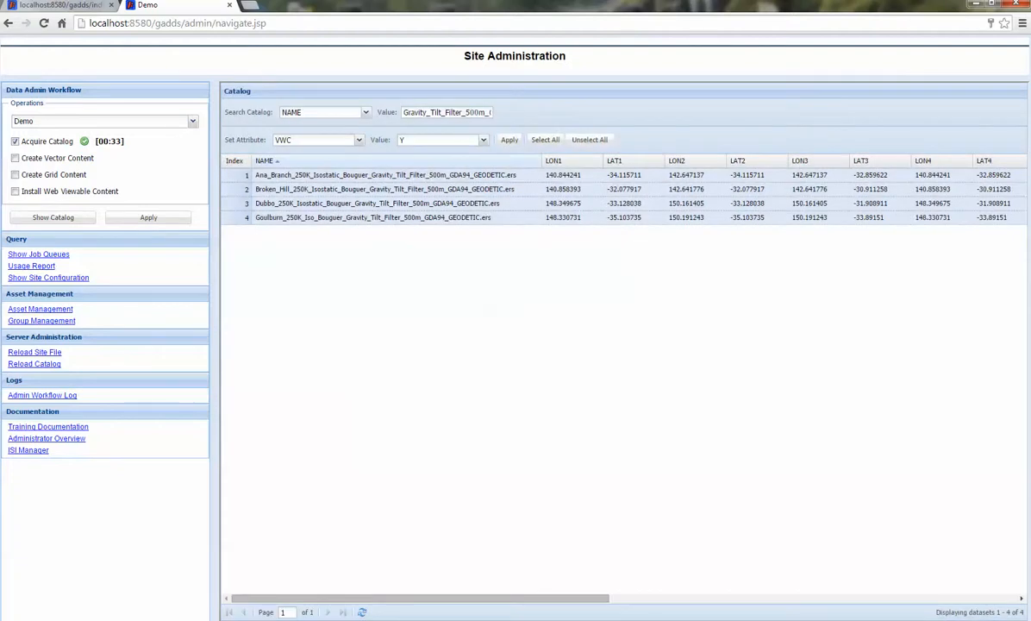
Run Acquire Catalog, Create Vector Content, Create Grid Content and Install Web Viewable Content together on the Demo asset, and confirm
left_click(16, 159)
left_click(15, 175)
left_click(148, 217)
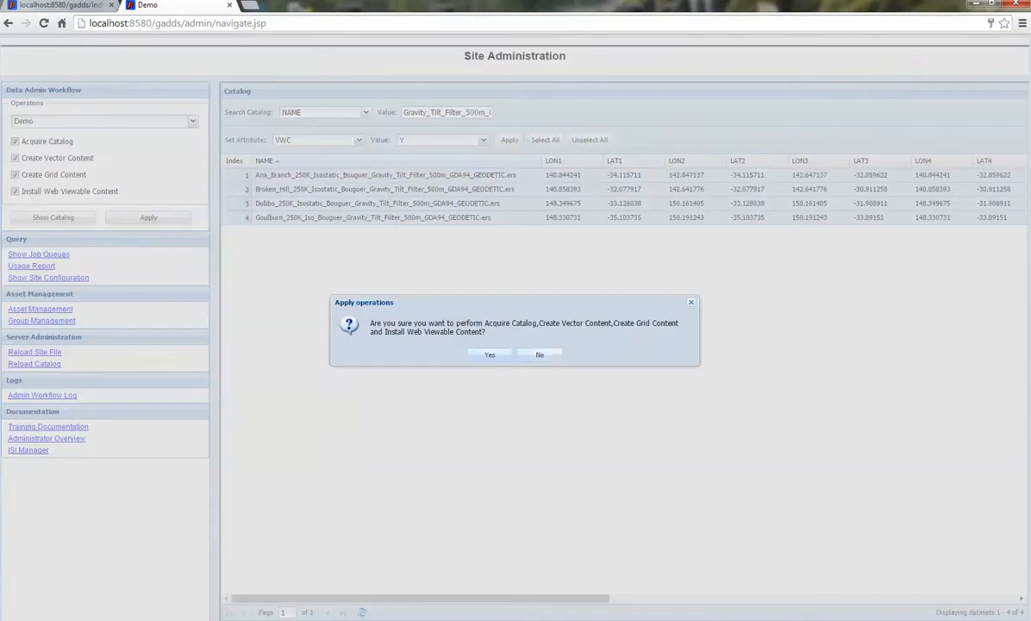
left_click(489, 355)
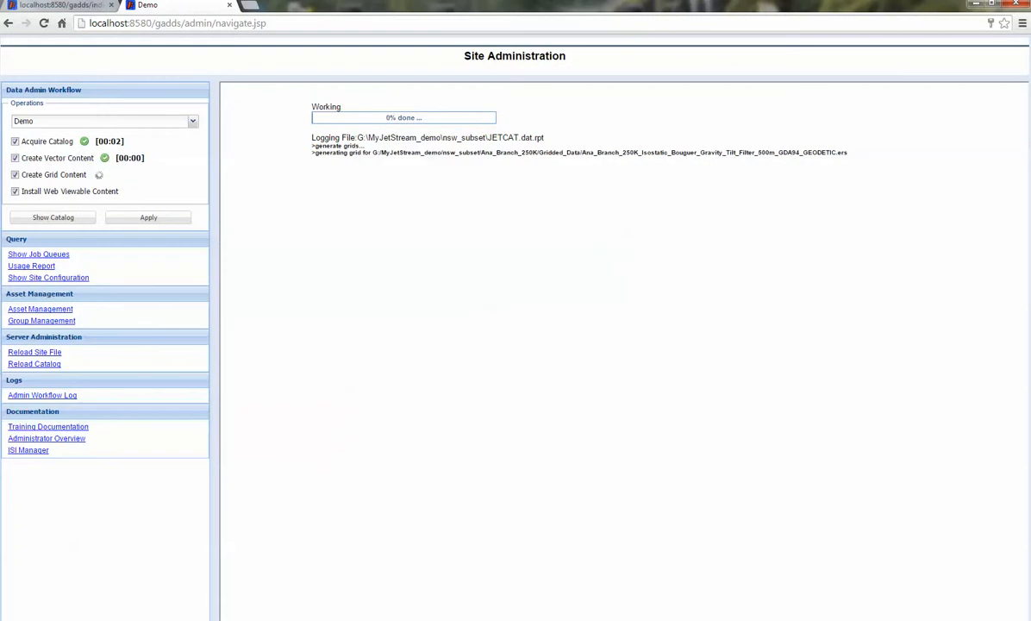
Switch to Mozilla Firefox and load the JetStream home page at localhost:8580/gadds/index.jsp
mouse_move(132, 619)
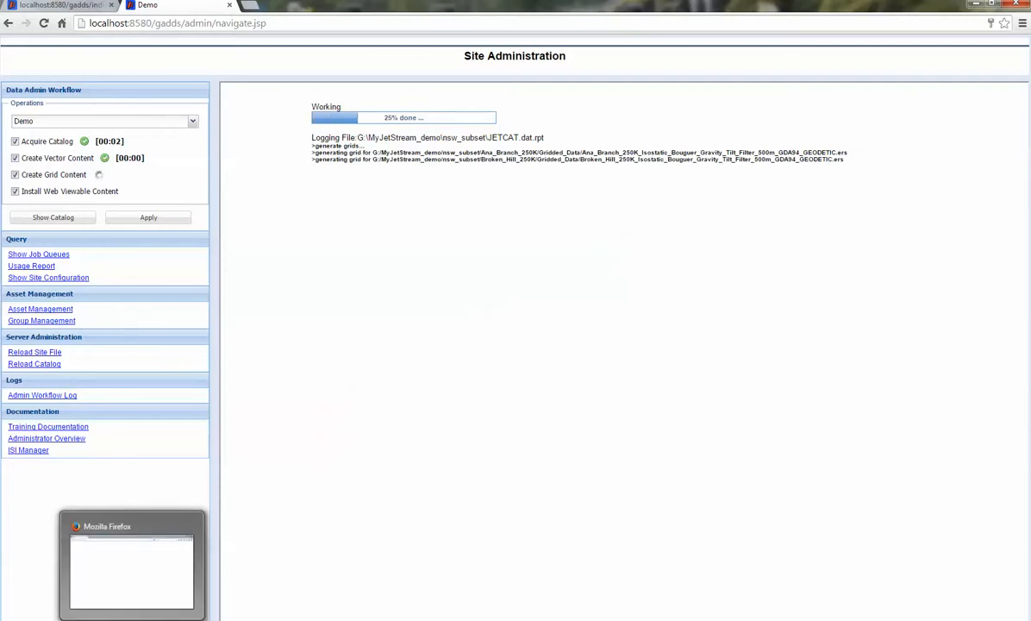
left_click(132, 619)
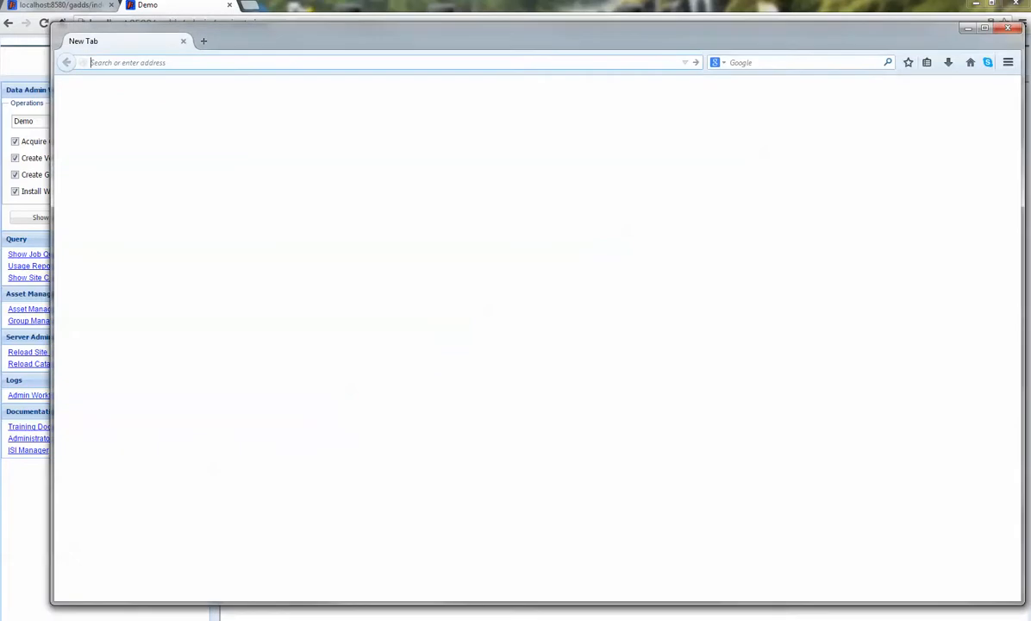
type("http://localhost:8580/gadds/index.jsp")
key("Return")
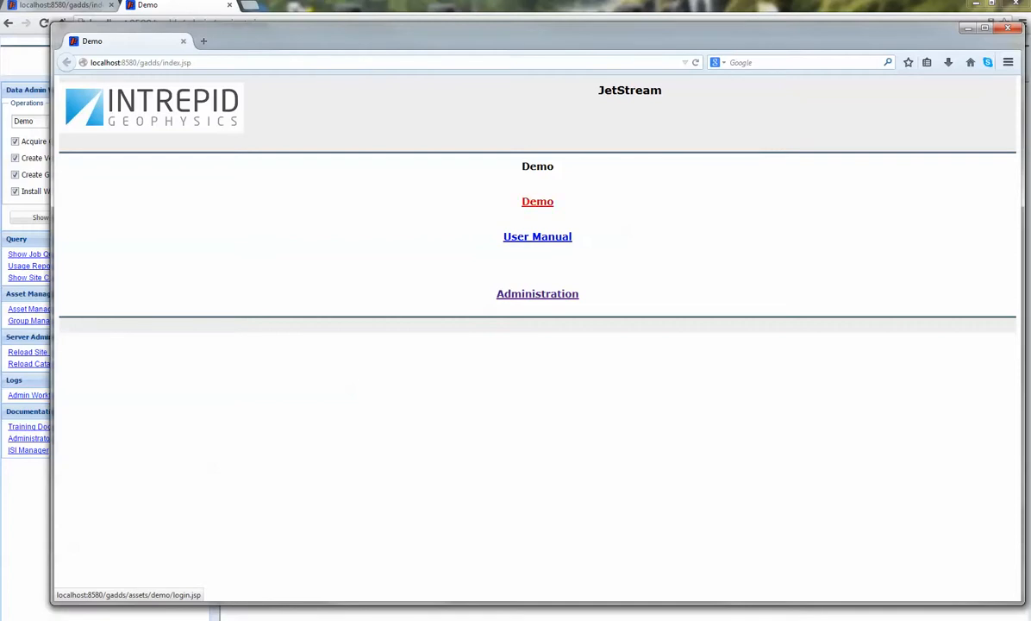
Open the Demo asset and sign in with the user name backoffice and the account password
left_click(537, 201)
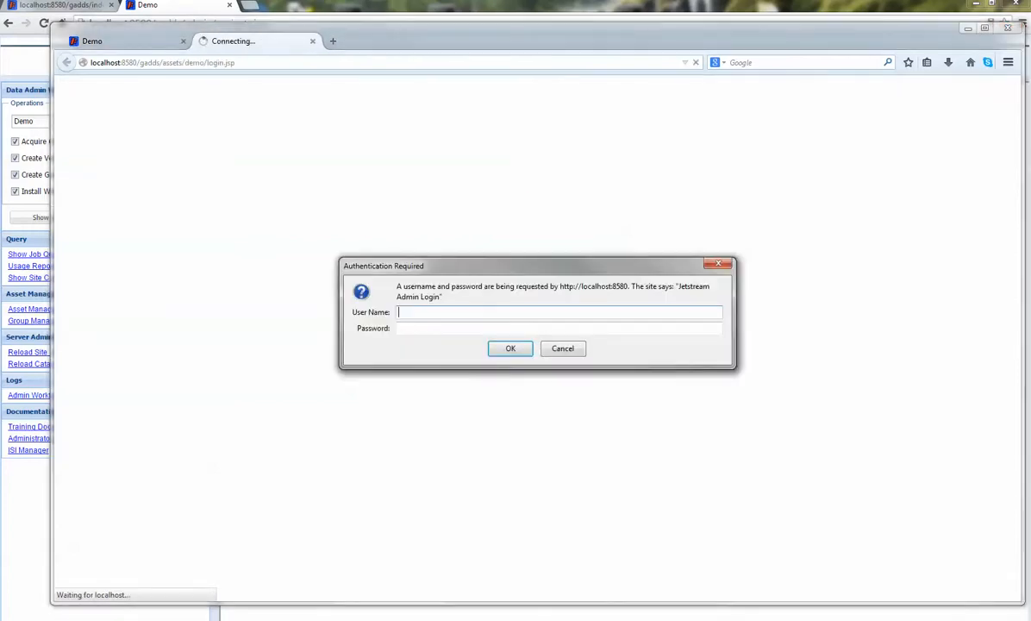
type("backoffice")
key("Tab")
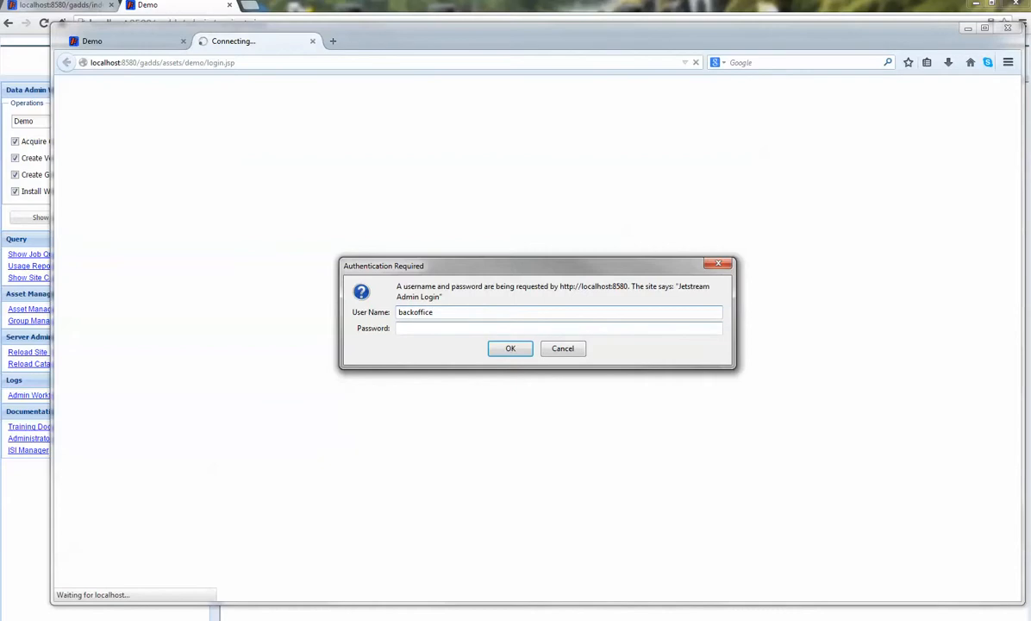
type("pass••••••••")
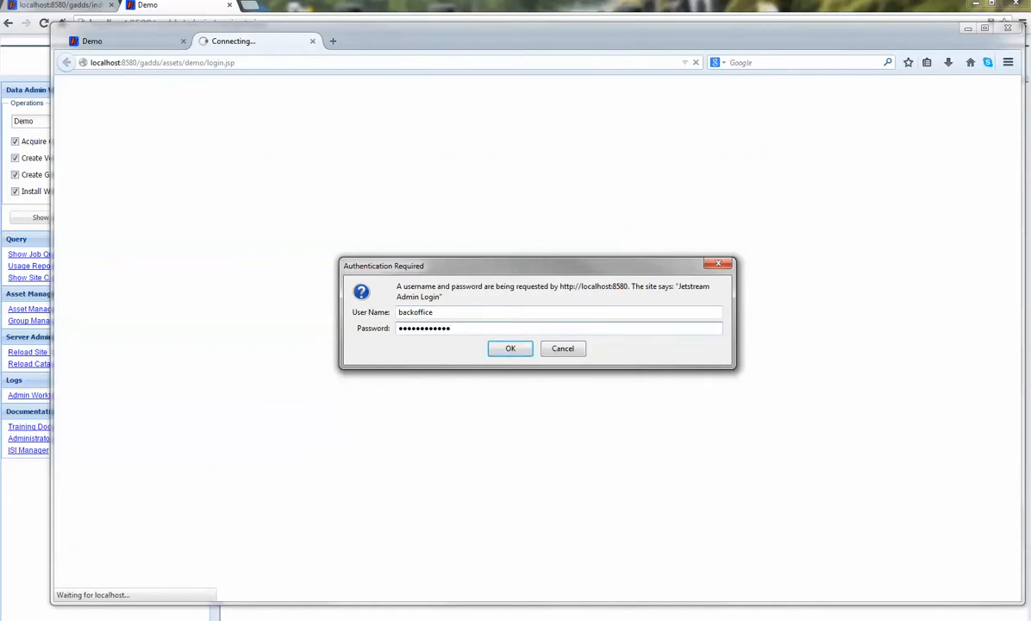
key("Return")
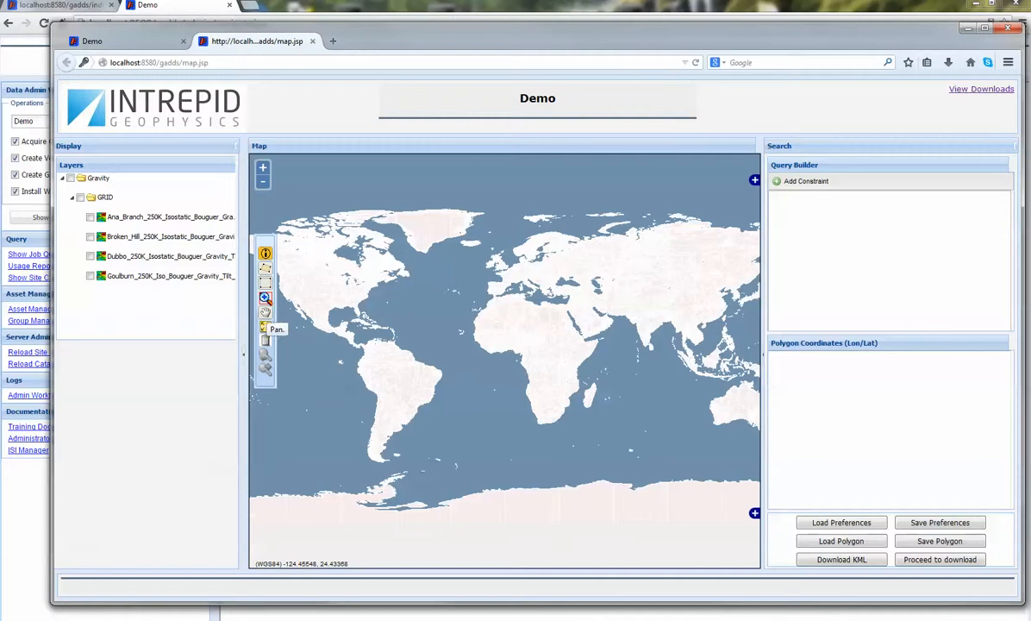
Display the Ana_Branch, Broken_Hill, Dubbo and Goulburn gravity grid layers close up on the map of southeastern Australia
left_click(264, 311)
left_click_drag(701, 399, 569, 461)
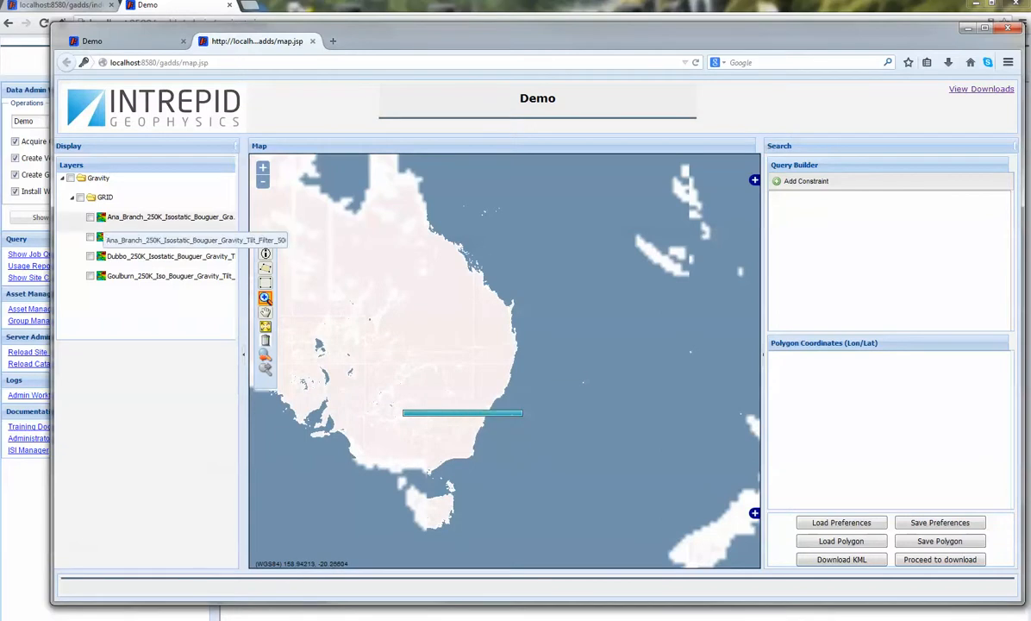
left_click(90, 217)
left_click(91, 237)
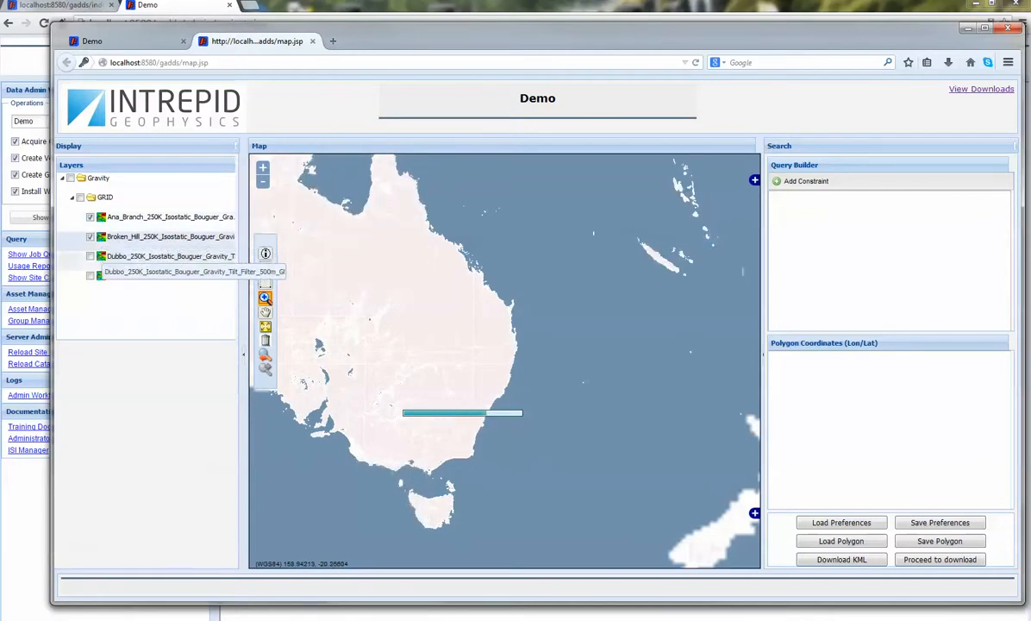
left_click(91, 256)
left_click(90, 276)
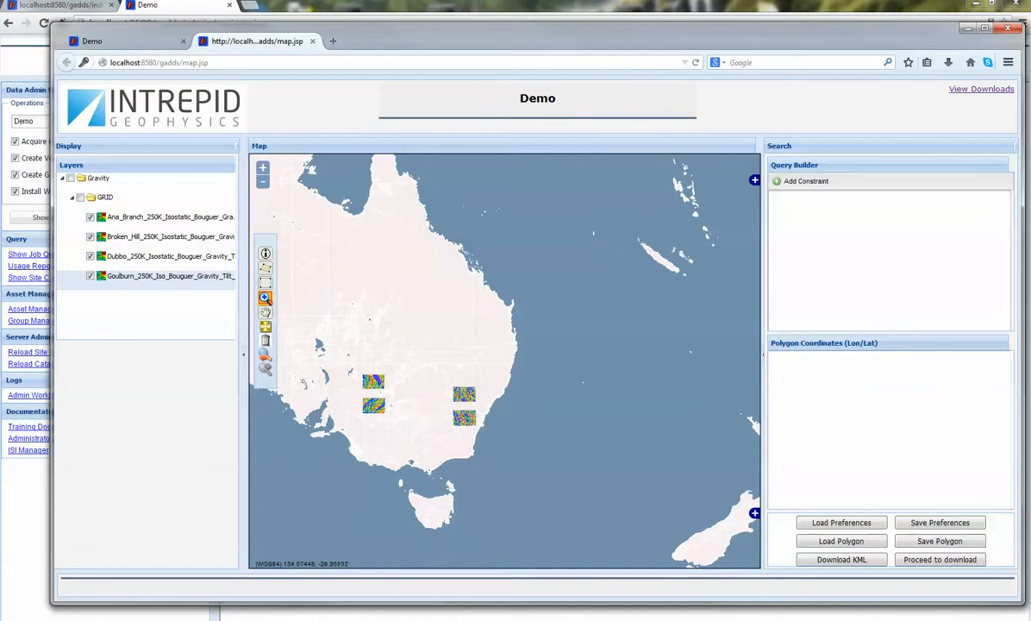
left_click_drag(350, 345, 492, 454)
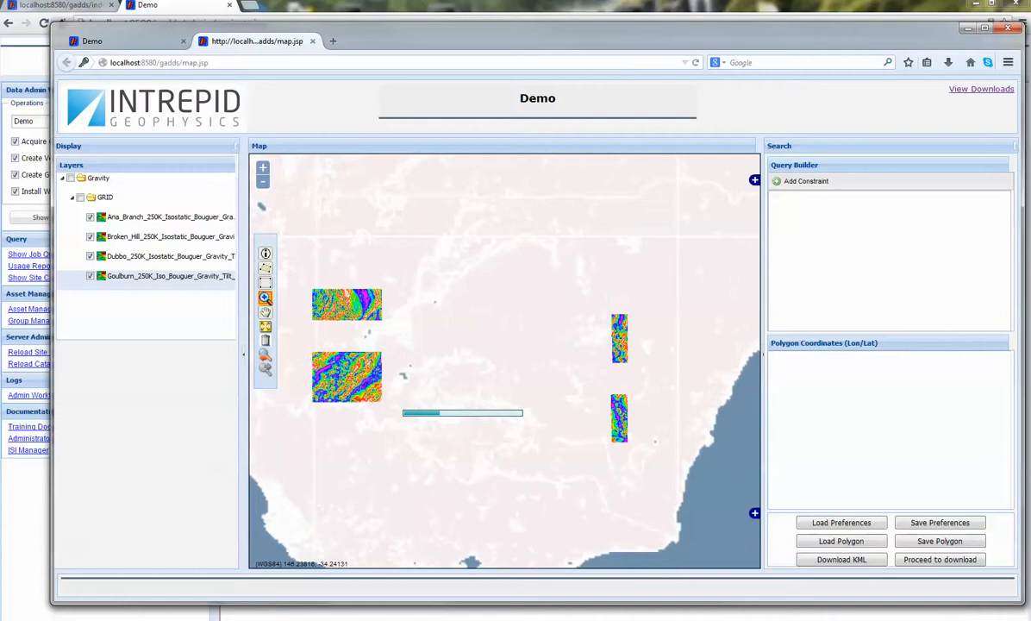